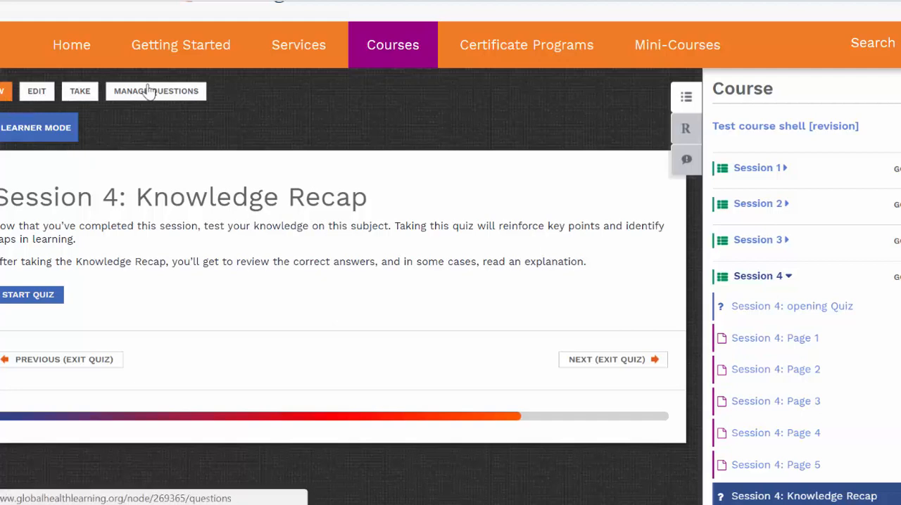
Step: Open question management for the Session 4: Knowledge Recap quiz and start creating a Matching question
{"action": "left_click", "coordinate": [187, 97]}
{"action": "scroll", "coordinate": [261, 243], "scroll_direction": "down", "scroll_amount": 2}
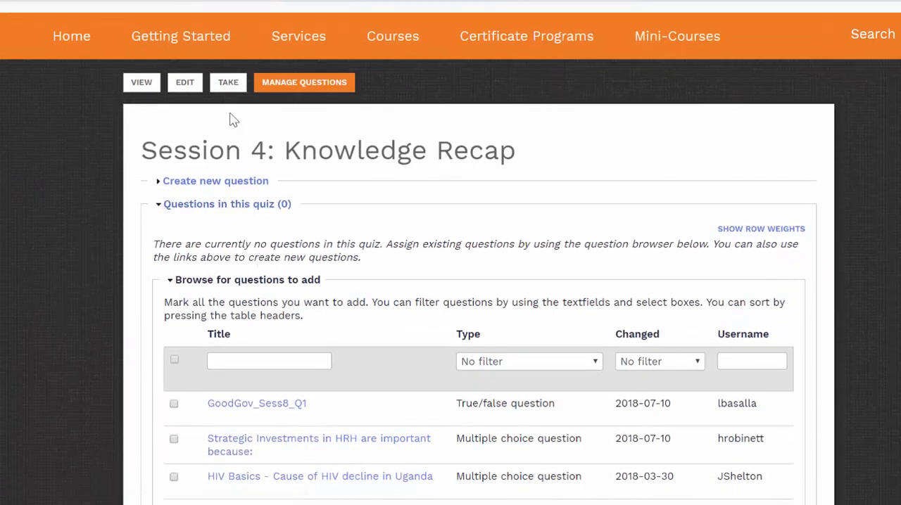
{"action": "left_click", "coordinate": [190, 183]}
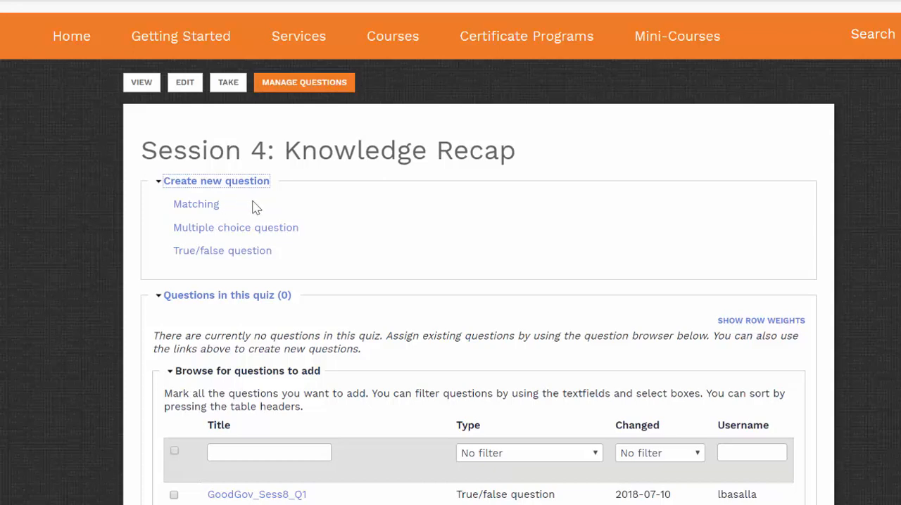
{"action": "left_click", "coordinate": [213, 205]}
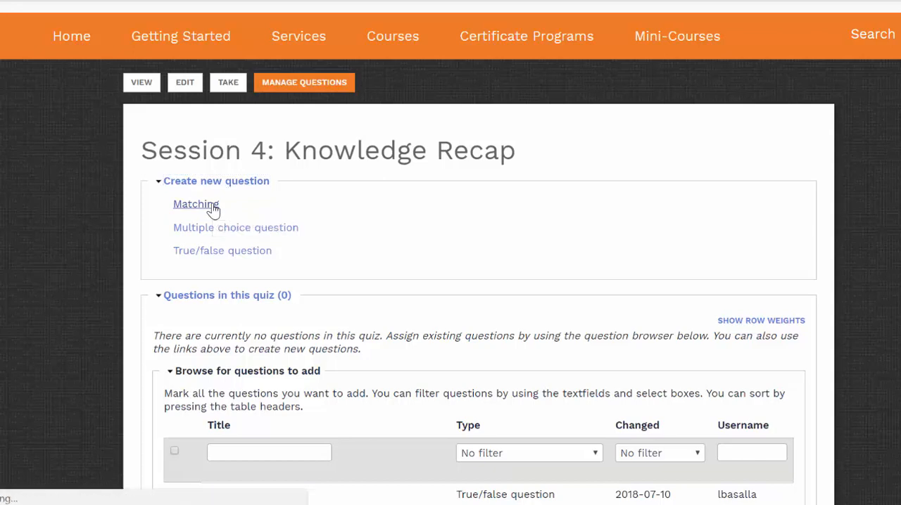
Step: Enter "Match the solution with the problem." as the matching question's text
{"action": "scroll", "coordinate": [213, 211], "scroll_direction": "down", "scroll_amount": 1}
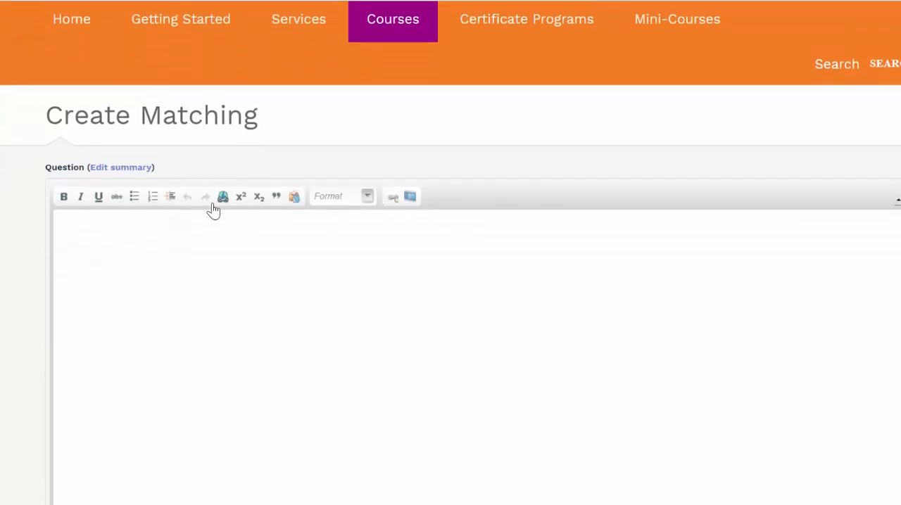
{"action": "scroll", "coordinate": [213, 210], "scroll_direction": "down", "scroll_amount": 1}
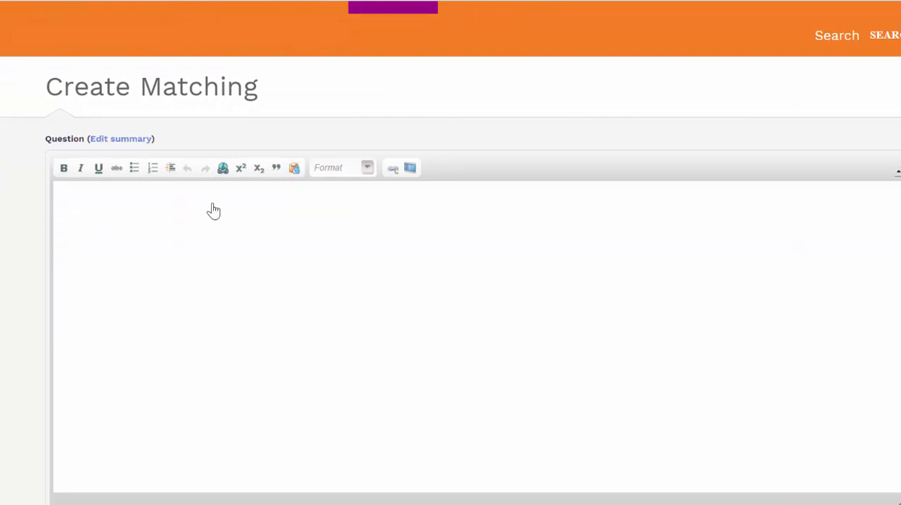
{"action": "left_click", "coordinate": [172, 220]}
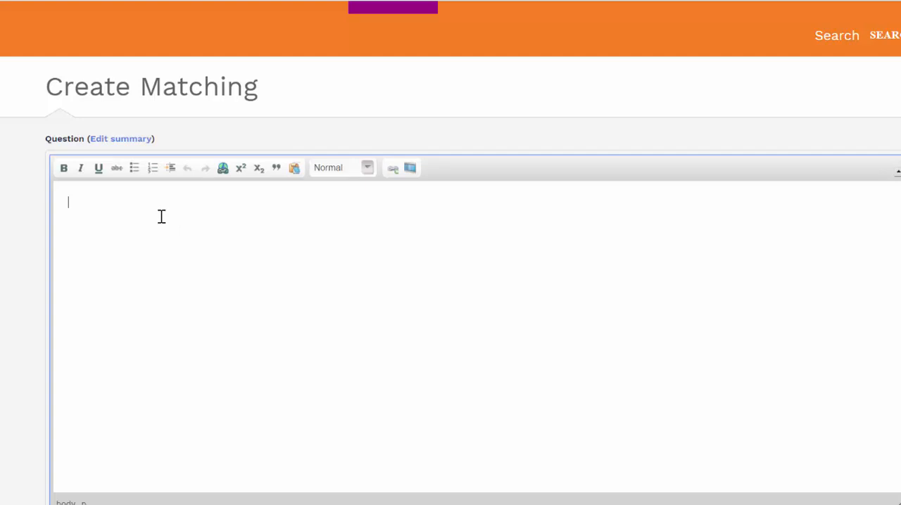
{"action": "type", "text": "Match the solut"}
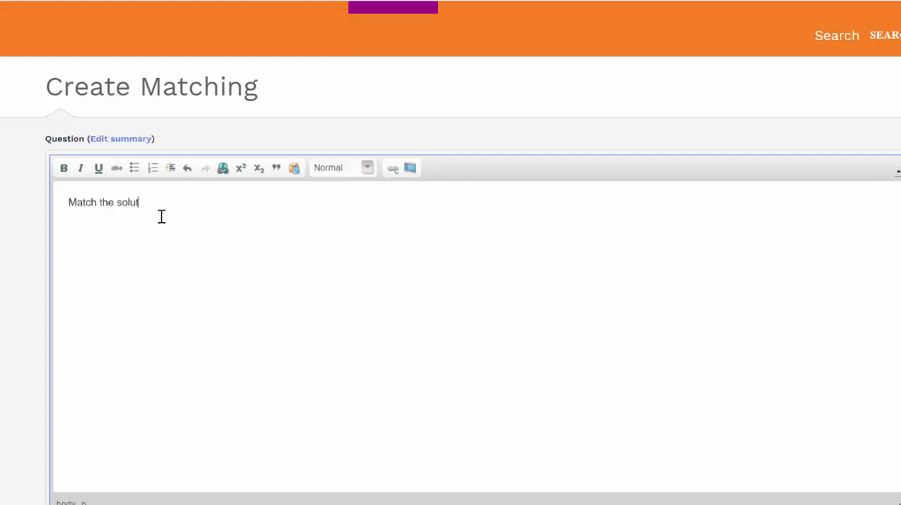
{"action": "type", "text": "ion with the problem."}
Step: Copy the question text into the title and prefix it to read "Session 4, Q1 - Match the solution with the problem."
{"action": "key", "text": "ctrl+a"}
{"action": "key", "text": "ctrl+c"}
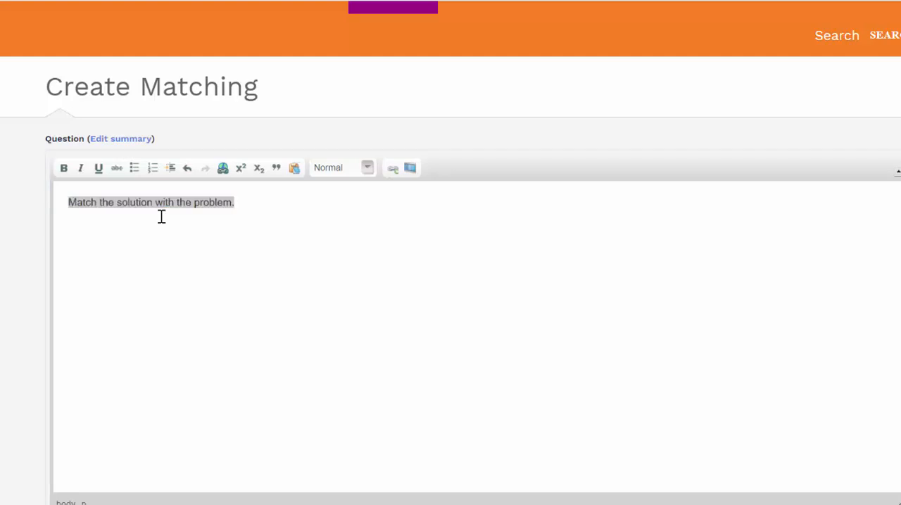
{"action": "scroll", "coordinate": [161, 217], "scroll_direction": "down", "scroll_amount": 3}
{"action": "scroll", "coordinate": [161, 217], "scroll_direction": "down", "scroll_amount": 5}
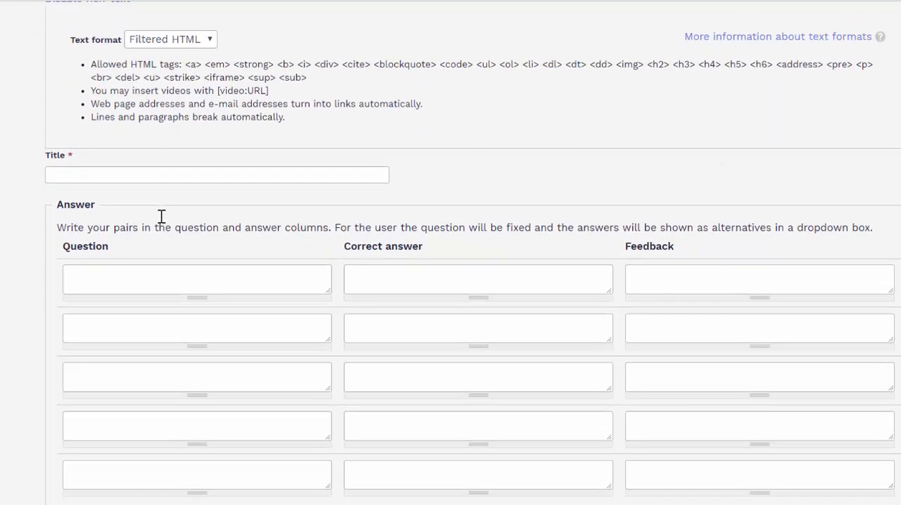
{"action": "key", "text": "Tab"}
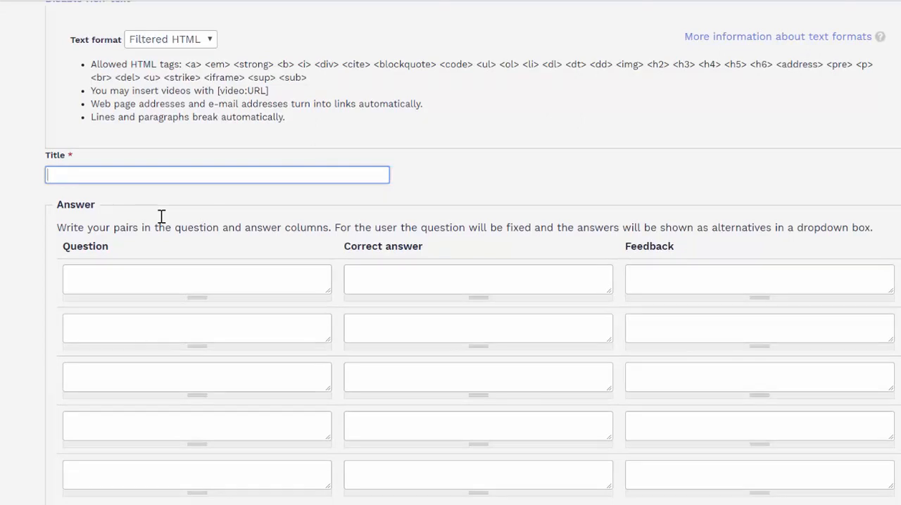
{"action": "key", "text": "ctrl+v"}
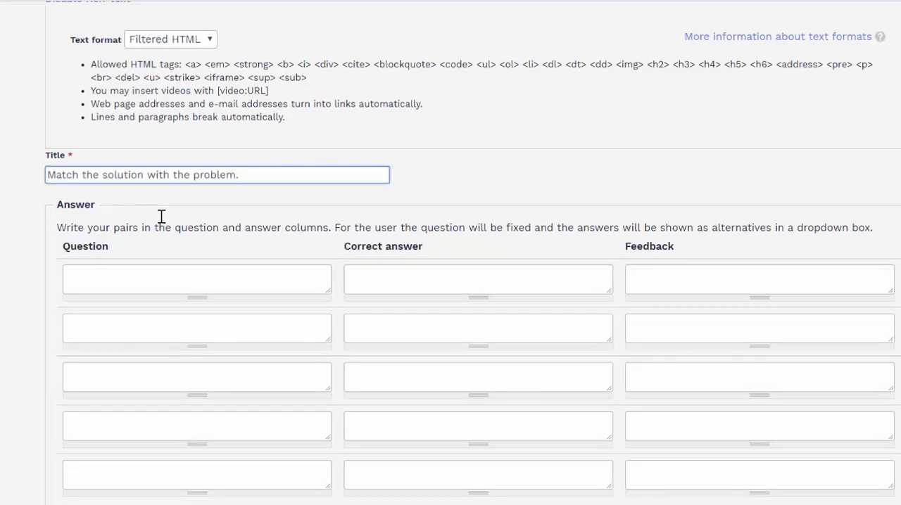
{"action": "type", "text": "Session "}
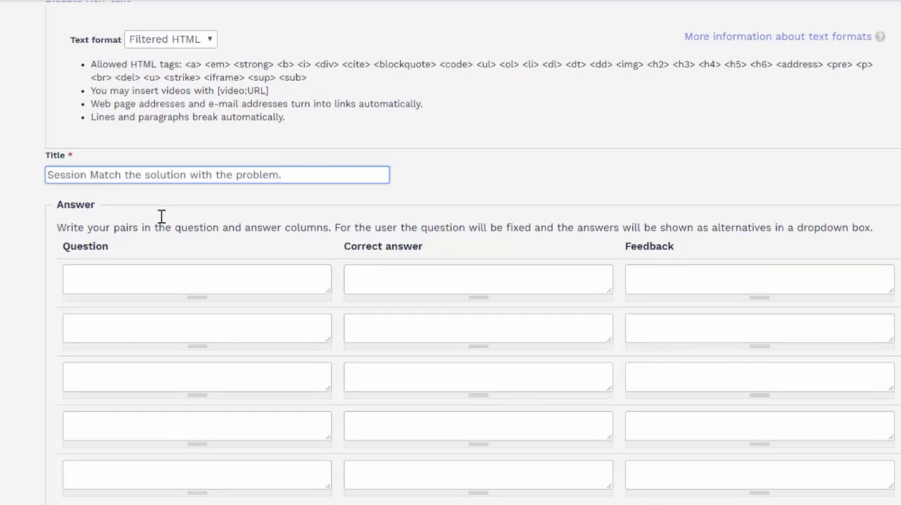
{"action": "type", "text": "4, Q"}
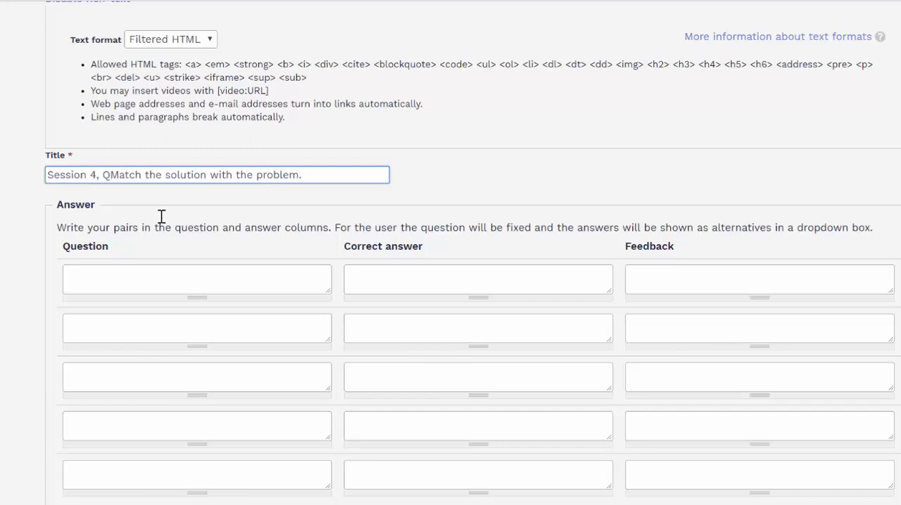
{"action": "type", "text": "1 -"}
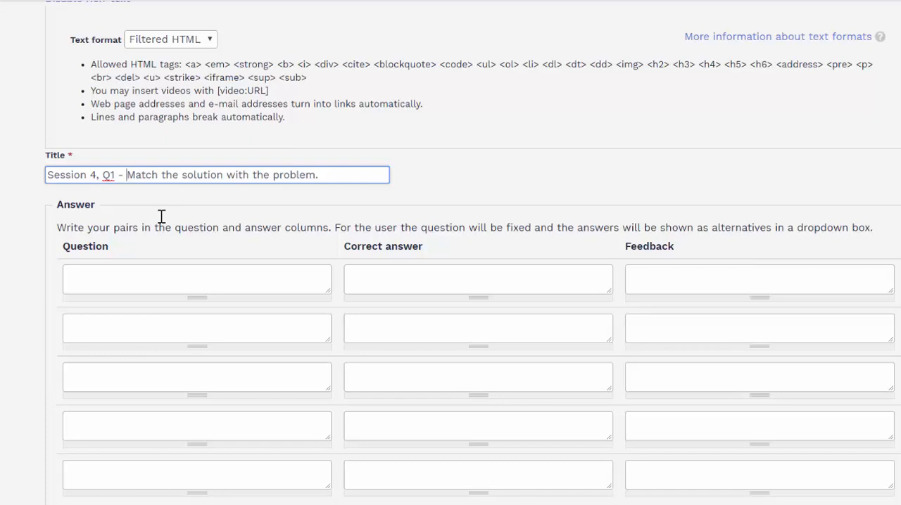
Step: Fill the question side of the first three matching pairs with "2 + 2", "3 +3" and "4 + 4"
{"action": "scroll", "coordinate": [162, 216], "scroll_direction": "down", "scroll_amount": 1}
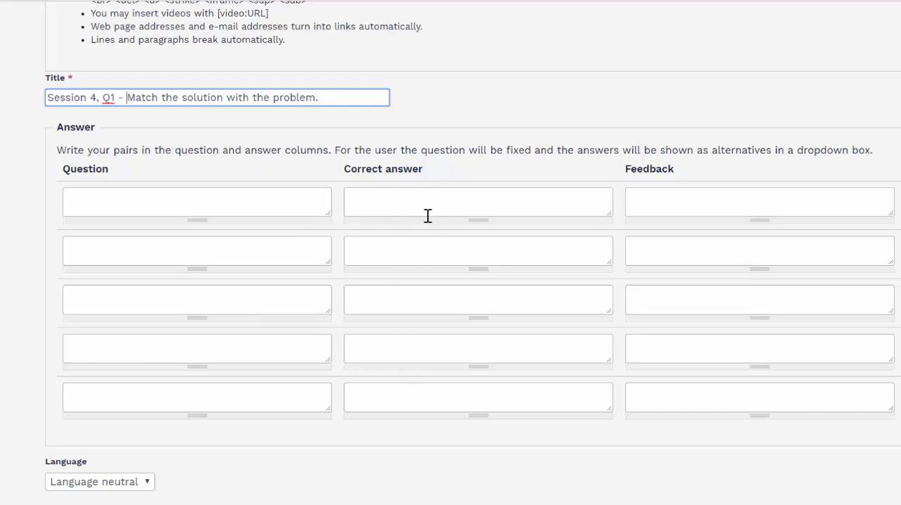
{"action": "left_click", "coordinate": [249, 206]}
{"action": "type", "text": "2 + 2"}
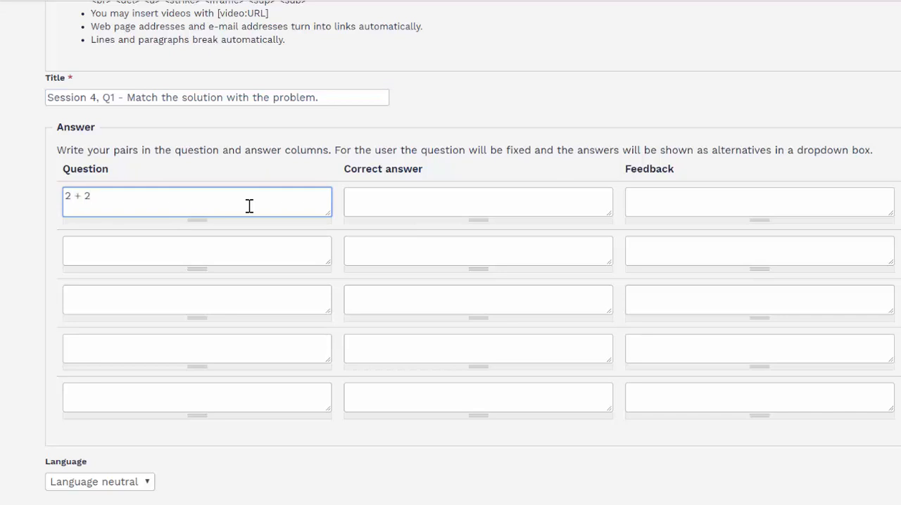
{"action": "left_click", "coordinate": [212, 250]}
{"action": "type", "text": "3 +3"}
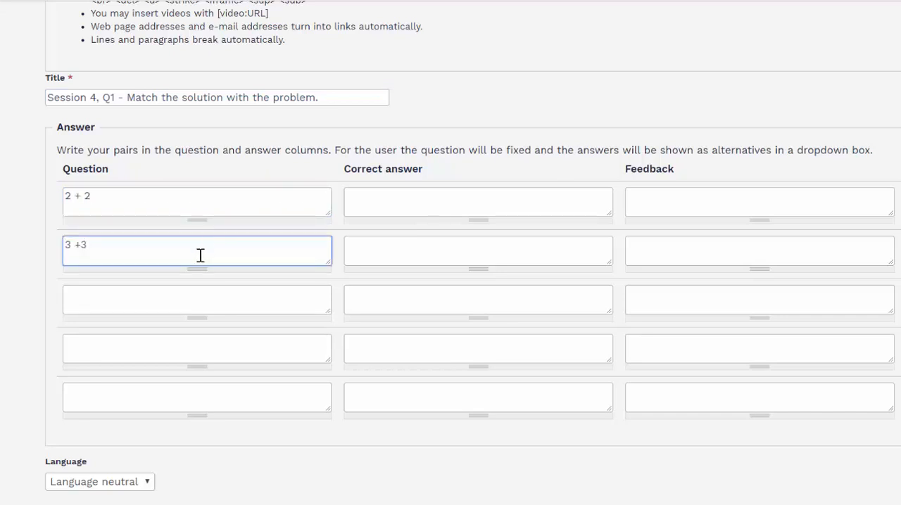
{"action": "left_click", "coordinate": [162, 301]}
{"action": "type", "text": "4 + 4"}
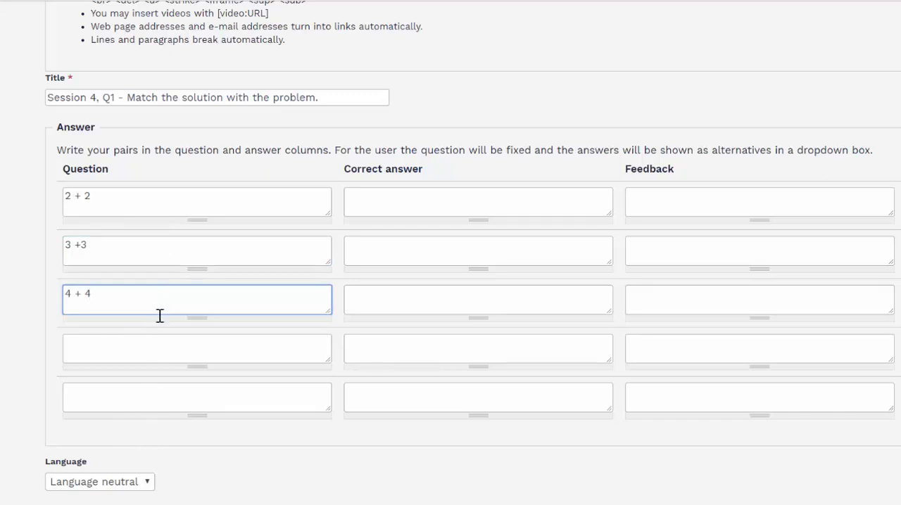
Step: Enter 4, 6 and 8 as the correct answers of the three pairs and save the matching question
{"action": "left_click", "coordinate": [434, 197]}
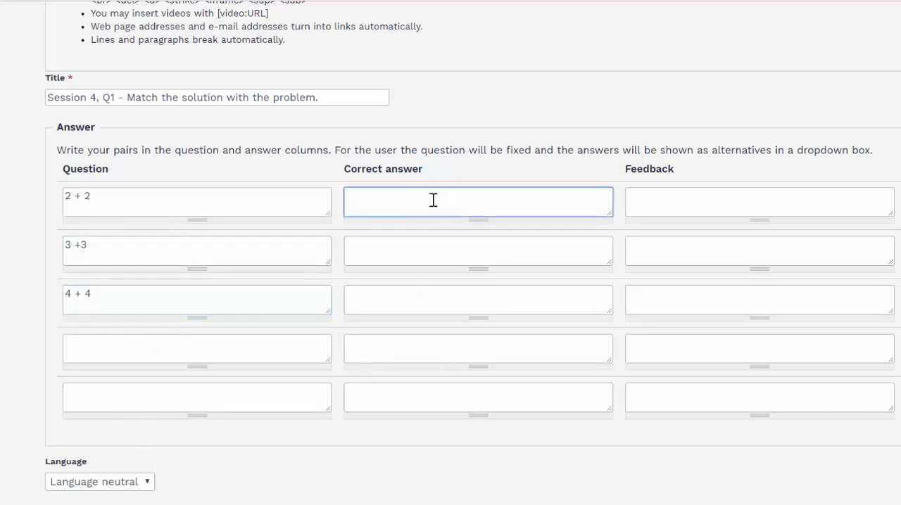
{"action": "type", "text": "4"}
{"action": "left_click", "coordinate": [385, 245]}
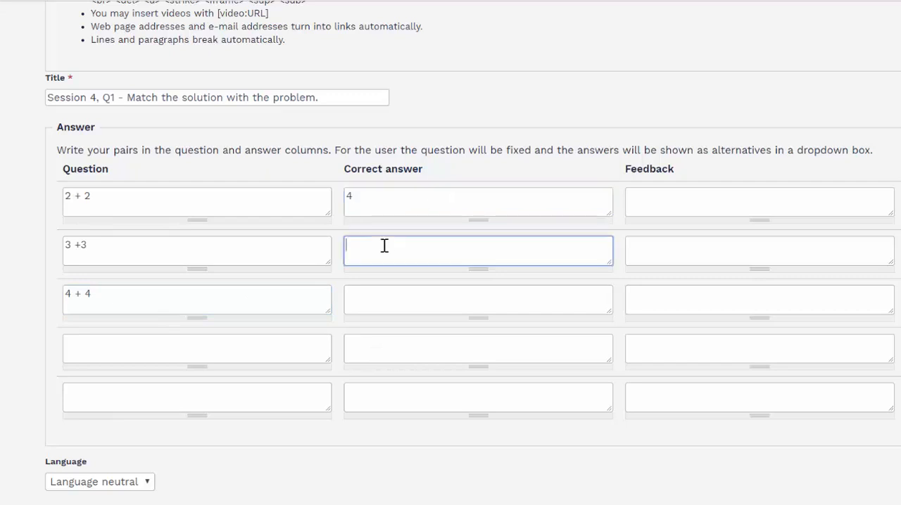
{"action": "type", "text": "6"}
{"action": "left_click", "coordinate": [373, 302]}
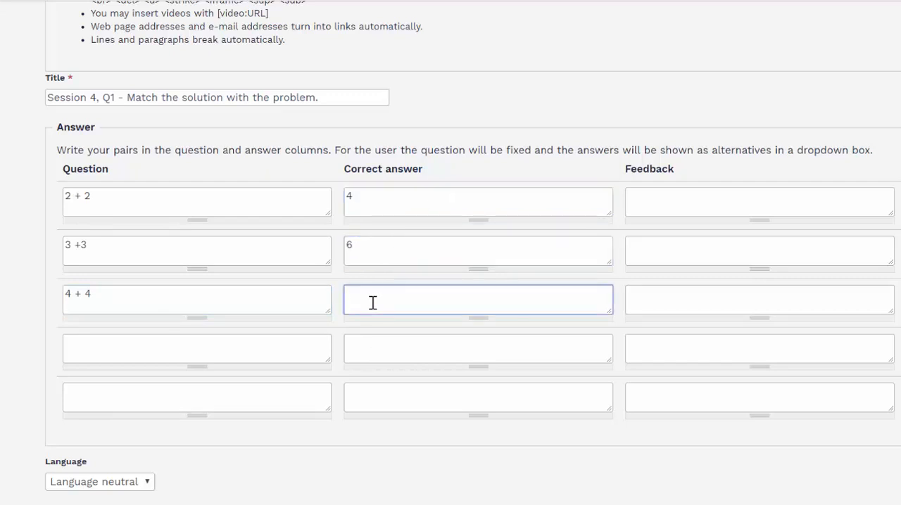
{"action": "type", "text": "8"}
{"action": "scroll", "coordinate": [721, 215], "scroll_direction": "down", "scroll_amount": 3}
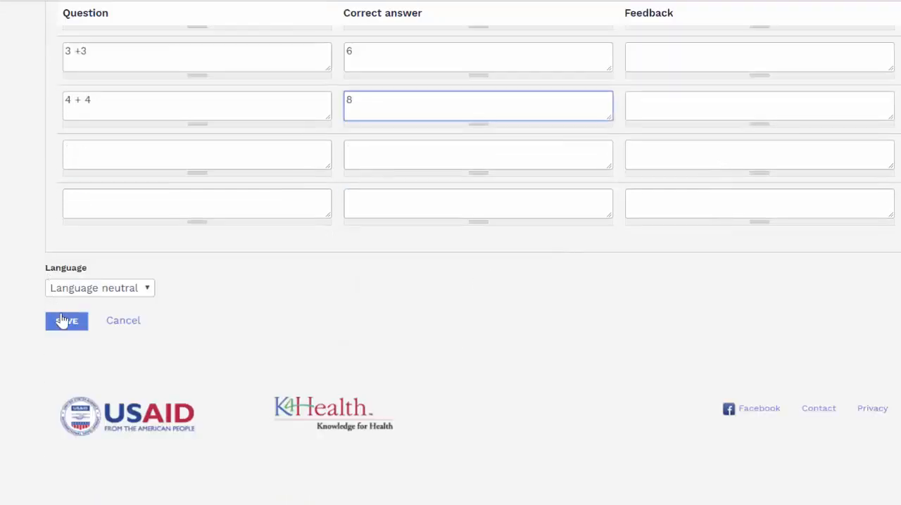
{"action": "left_click", "coordinate": [67, 322]}
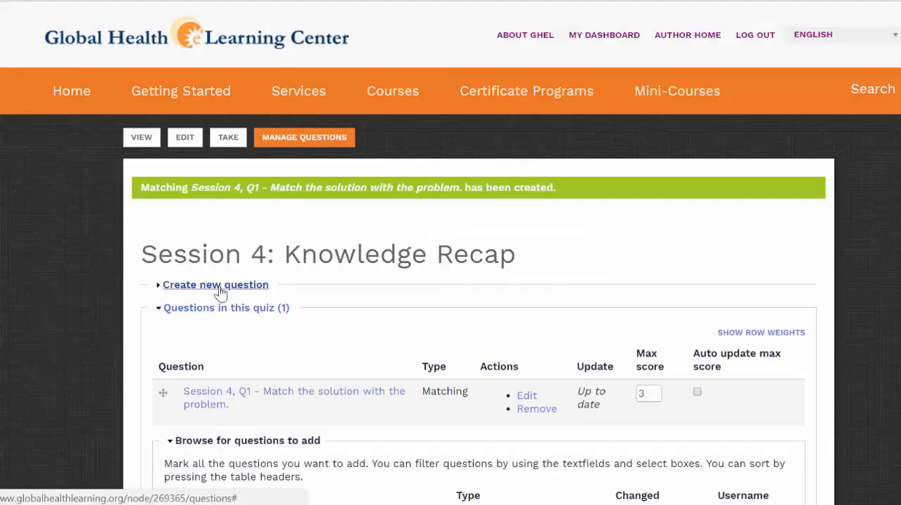
Step: Create a new multiple choice question in the quiz with the text "What is the sum of 5 + 2?"
{"action": "left_click", "coordinate": [221, 289]}
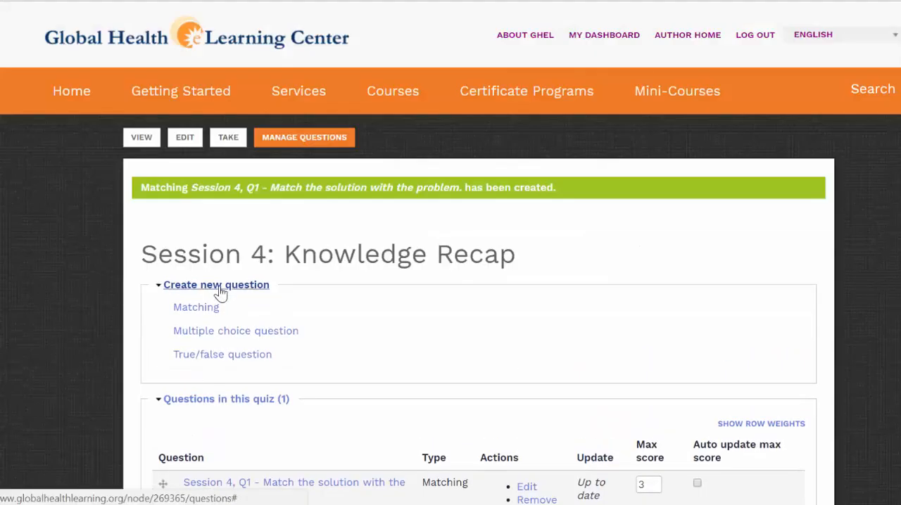
{"action": "left_click", "coordinate": [240, 332]}
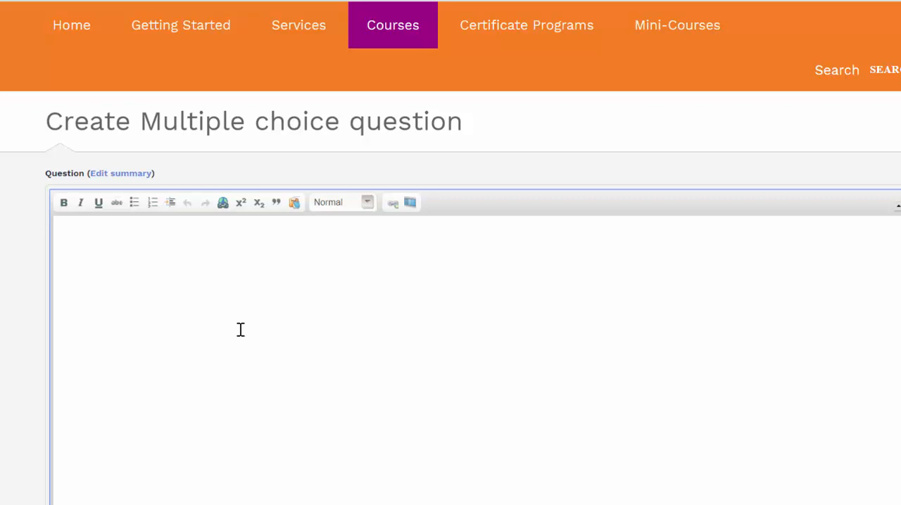
{"action": "type", "text": "What is the sum of 5 "}
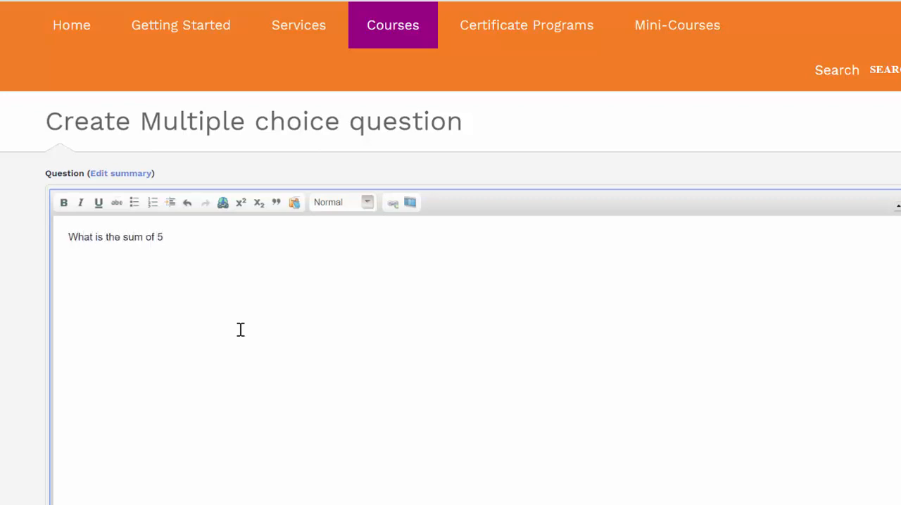
{"action": "type", "text": "+ 2?"}
Step: Copy the question text into the title and prefix it to read "Session 4, Q2 - What is the sum of 5 + 2?"
{"action": "key", "text": "ctrl+a"}
{"action": "key", "text": "ctrl+c"}
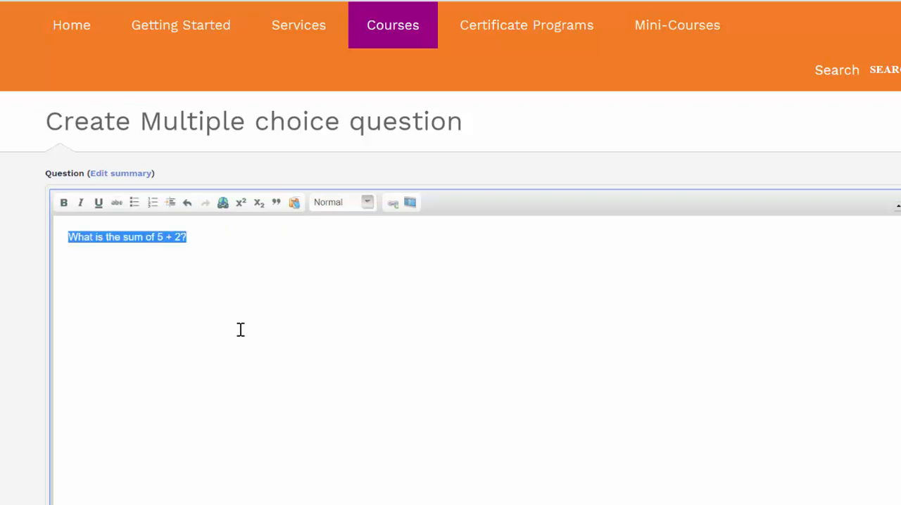
{"action": "scroll", "coordinate": [241, 330], "scroll_direction": "down", "scroll_amount": 5}
{"action": "left_click", "coordinate": [241, 362]}
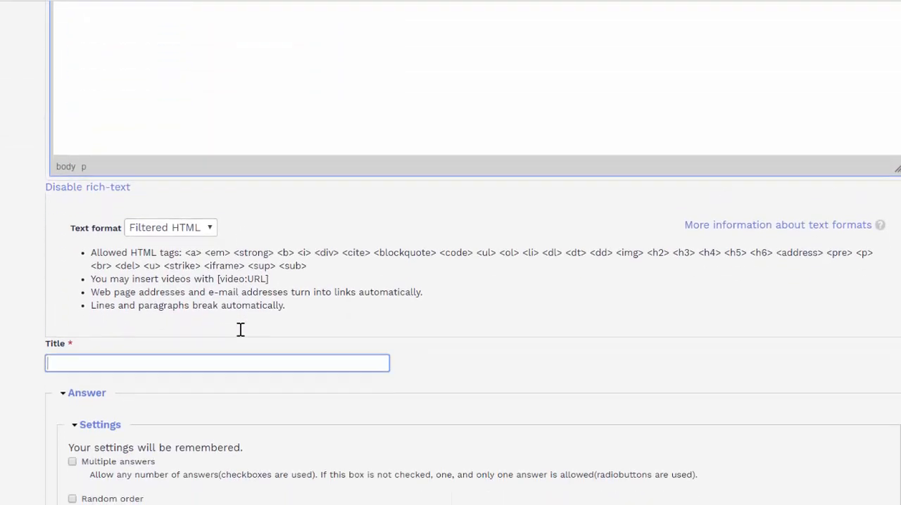
{"action": "key", "text": "ctrl+v"}
{"action": "key", "text": "Home"}
{"action": "type", "text": "Session"}
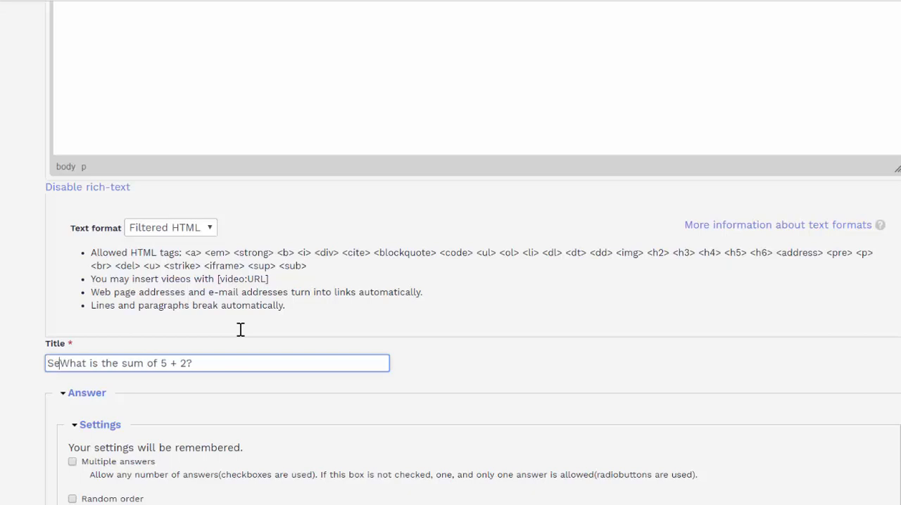
{"action": "type", "text": " 4, "}
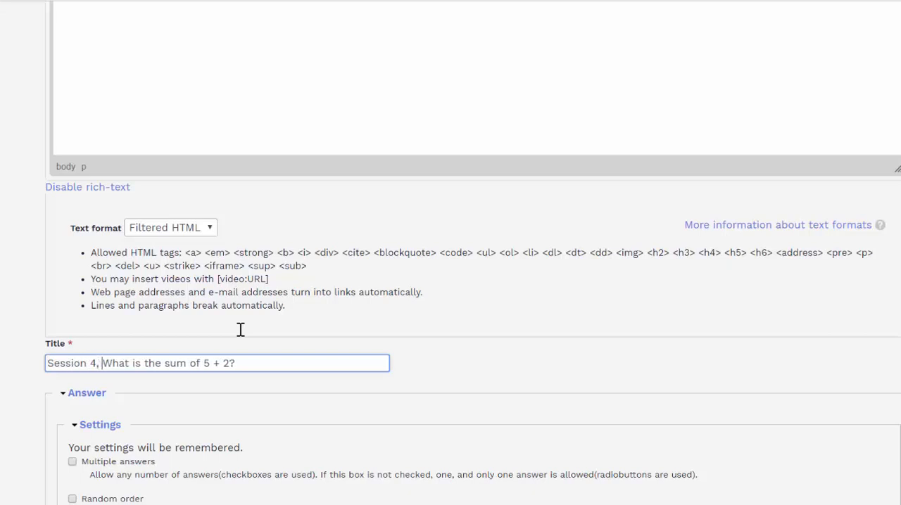
{"action": "type", "text": "Q2 -"}
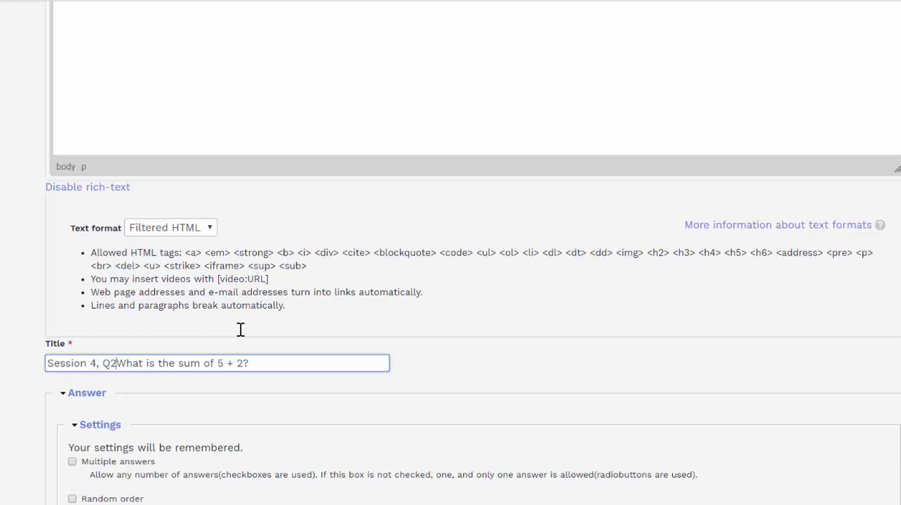
Step: Enter "6" as the first answer alternative of the multiple choice question
{"action": "scroll", "coordinate": [240, 329], "scroll_direction": "down", "scroll_amount": 1}
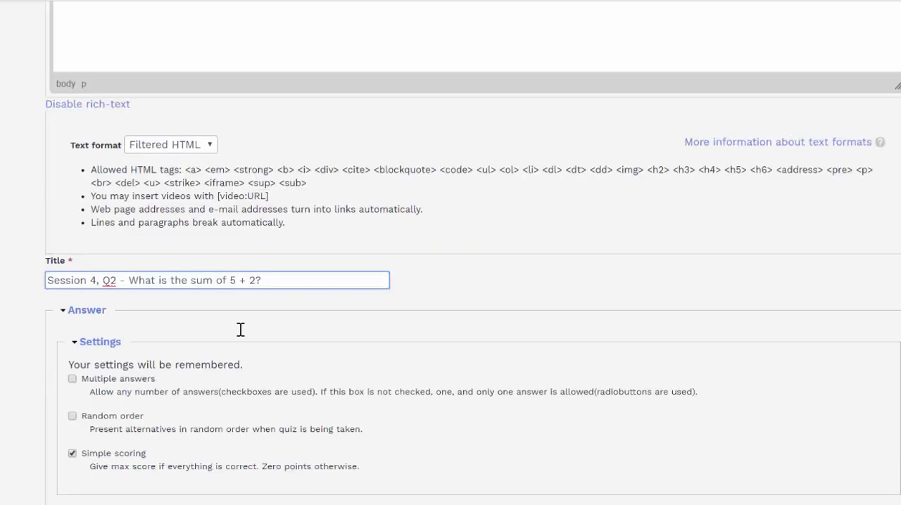
{"action": "scroll", "coordinate": [240, 329], "scroll_direction": "down", "scroll_amount": 4}
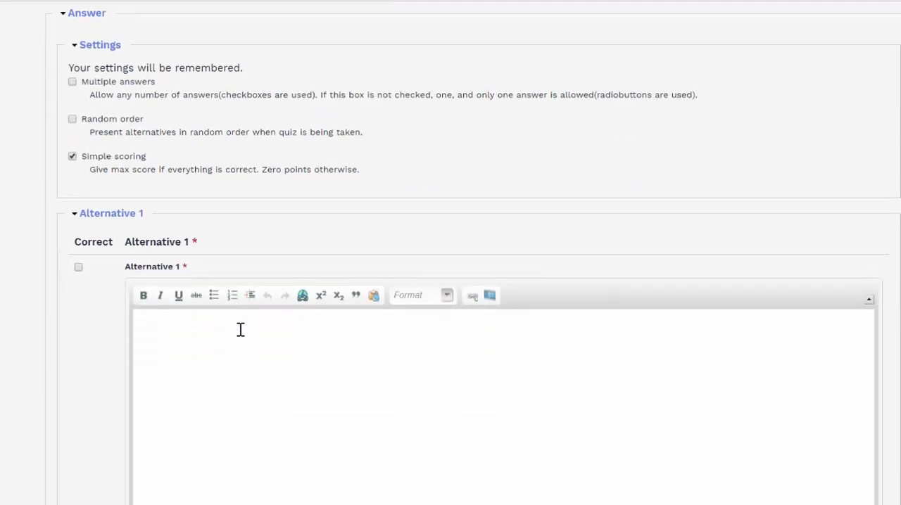
{"action": "scroll", "coordinate": [240, 329], "scroll_direction": "down", "scroll_amount": 1}
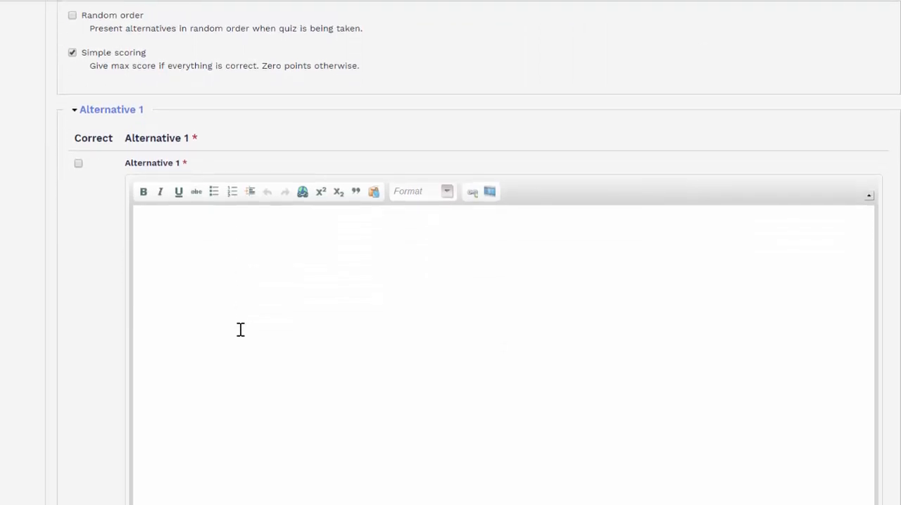
{"action": "left_click", "coordinate": [173, 222]}
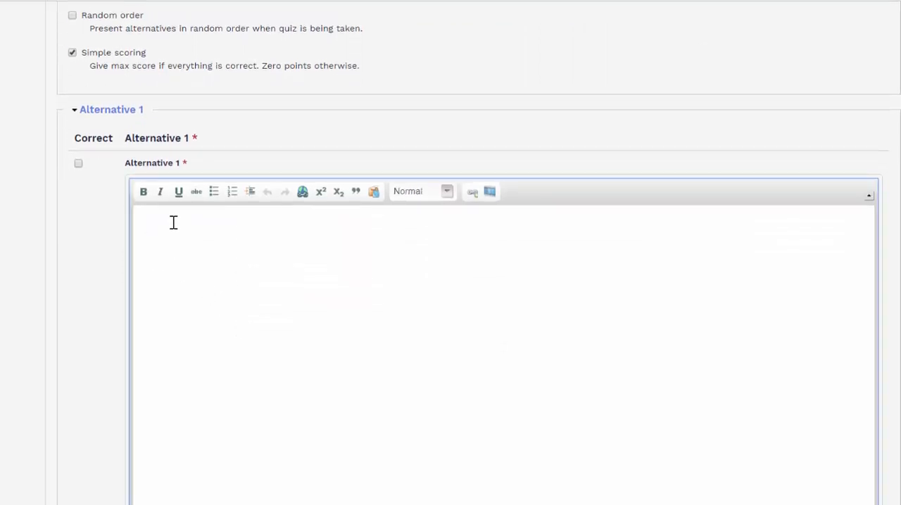
{"action": "type", "text": "6"}
Step: Enter "7" as the second alternative, mark it as correct and save the multiple choice question
{"action": "scroll", "coordinate": [173, 223], "scroll_direction": "down", "scroll_amount": 5}
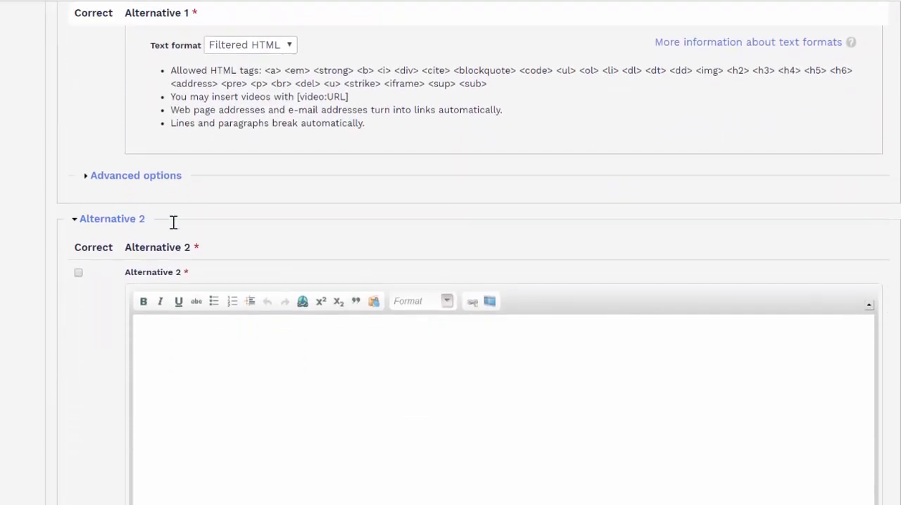
{"action": "scroll", "coordinate": [173, 222], "scroll_direction": "down", "scroll_amount": 2}
{"action": "left_click", "coordinate": [173, 223]}
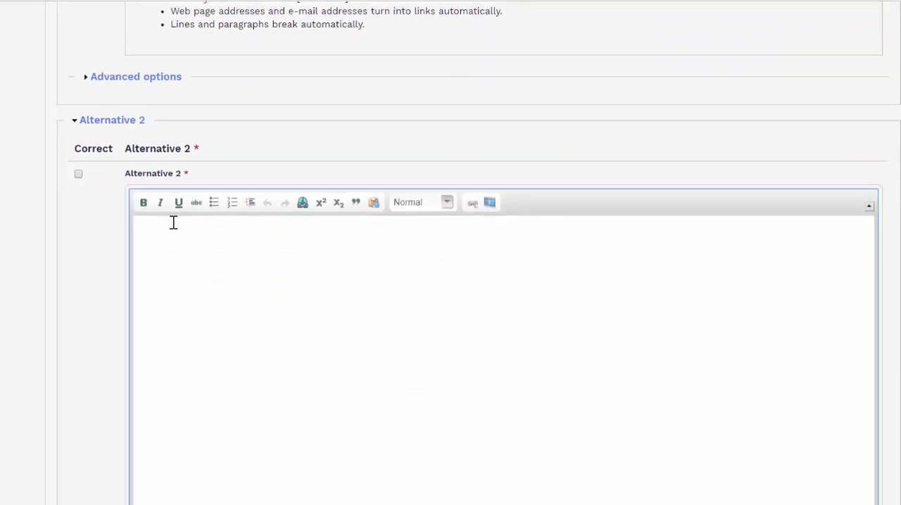
{"action": "type", "text": "7"}
{"action": "left_click", "coordinate": [78, 174]}
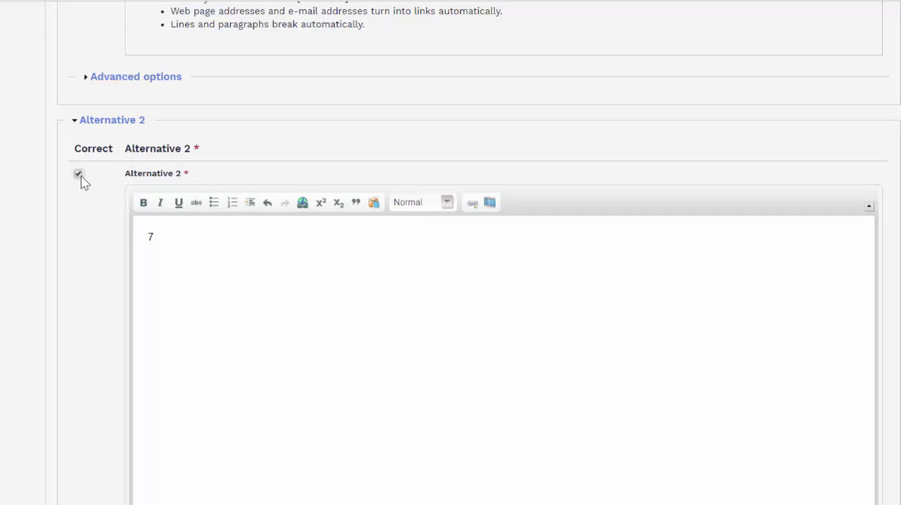
{"action": "scroll", "coordinate": [81, 180], "scroll_direction": "down", "scroll_amount": 8}
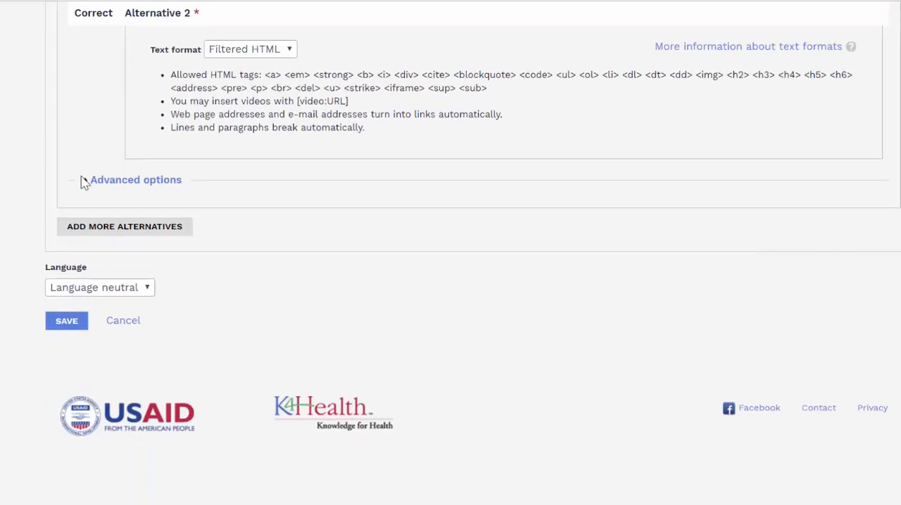
{"action": "key", "text": "Tab"}
{"action": "key", "text": "Return"}
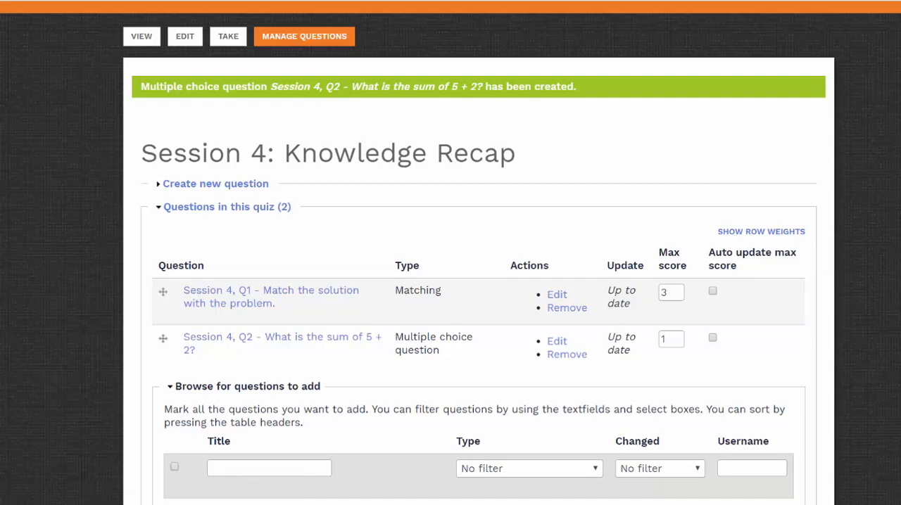
Step: Reopen the Session 4, Q2 question for editing and add more answer alternatives to it
{"action": "left_click", "coordinate": [557, 342]}
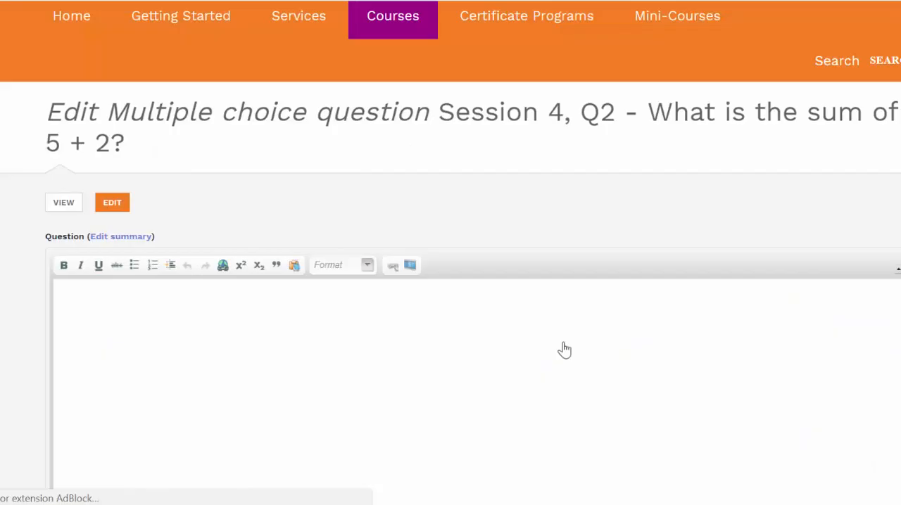
{"action": "scroll", "coordinate": [563, 348], "scroll_direction": "down", "scroll_amount": 8}
{"action": "scroll", "coordinate": [564, 350], "scroll_direction": "down", "scroll_amount": 10}
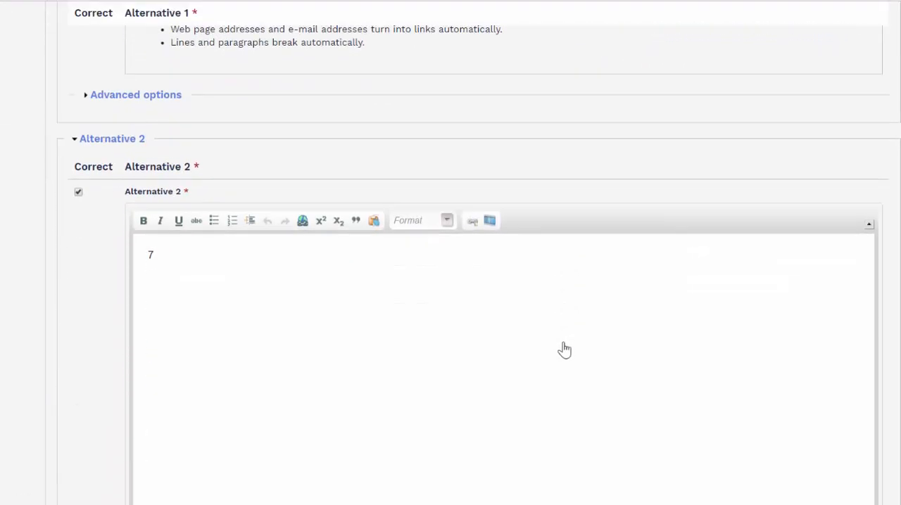
{"action": "scroll", "coordinate": [564, 350], "scroll_direction": "down", "scroll_amount": 2}
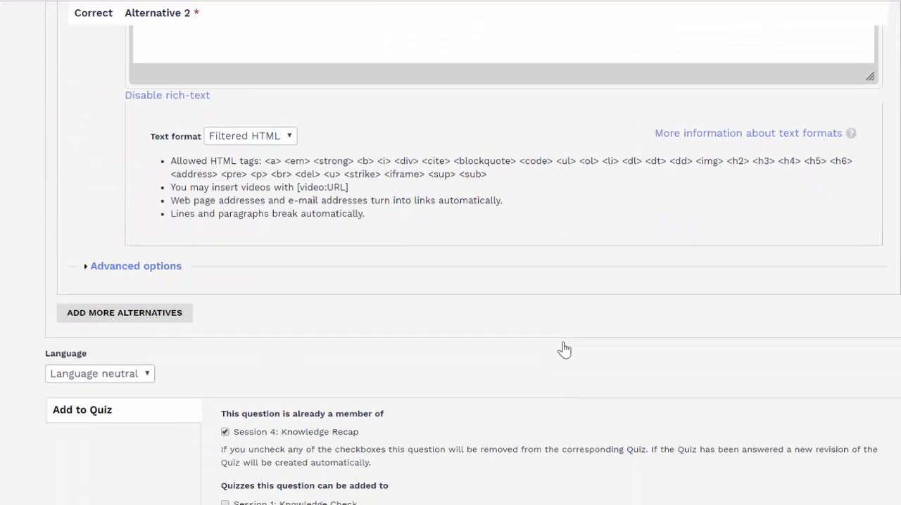
{"action": "left_click", "coordinate": [187, 320]}
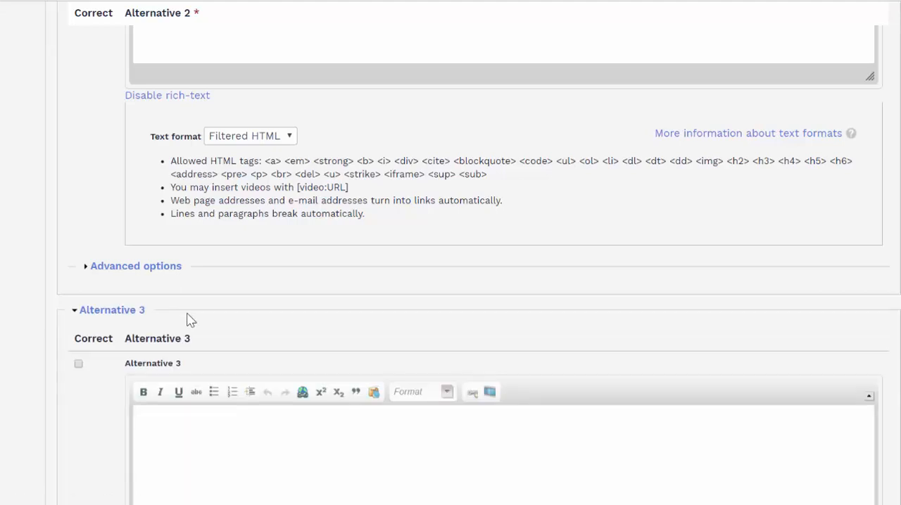
Step: Mark Alternative 3 as correct and enter "10" as its text
{"action": "scroll", "coordinate": [188, 320], "scroll_direction": "down", "scroll_amount": 2}
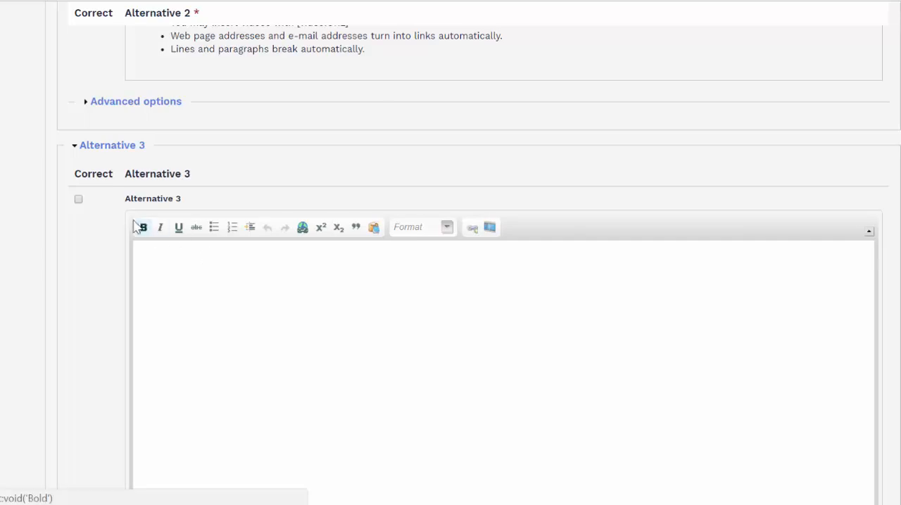
{"action": "left_click", "coordinate": [79, 200]}
{"action": "left_click", "coordinate": [188, 254]}
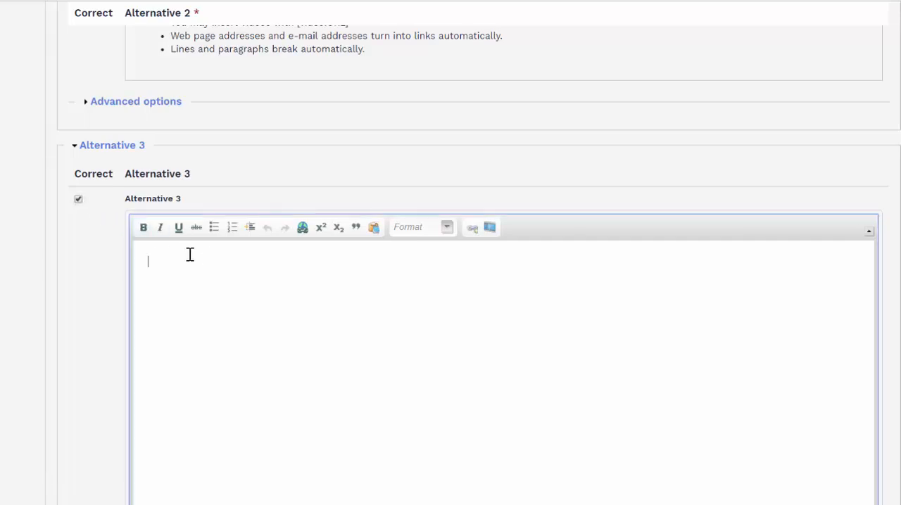
{"action": "type", "text": "10"}
Step: Enter "20" as Alternative 5 and save the edited multiple choice question
{"action": "scroll", "coordinate": [190, 254], "scroll_direction": "down", "scroll_amount": 10}
{"action": "scroll", "coordinate": [190, 254], "scroll_direction": "down", "scroll_amount": 2}
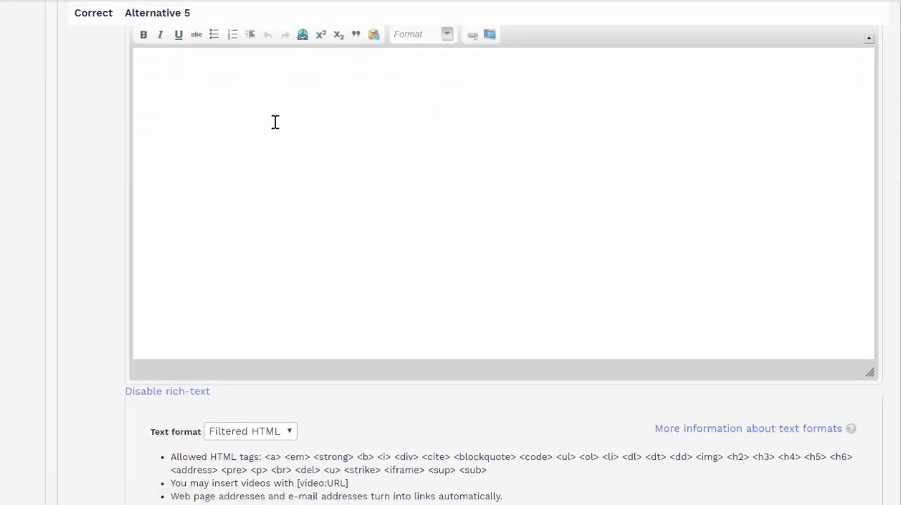
{"action": "left_click", "coordinate": [275, 122]}
{"action": "type", "text": "20"}
{"action": "scroll", "coordinate": [276, 122], "scroll_direction": "down", "scroll_amount": 2}
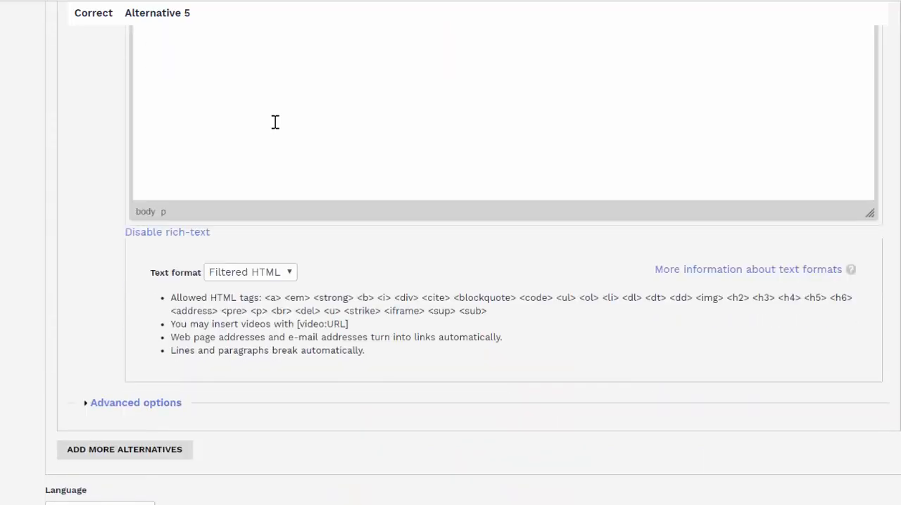
{"action": "scroll", "coordinate": [275, 122], "scroll_direction": "down", "scroll_amount": 6}
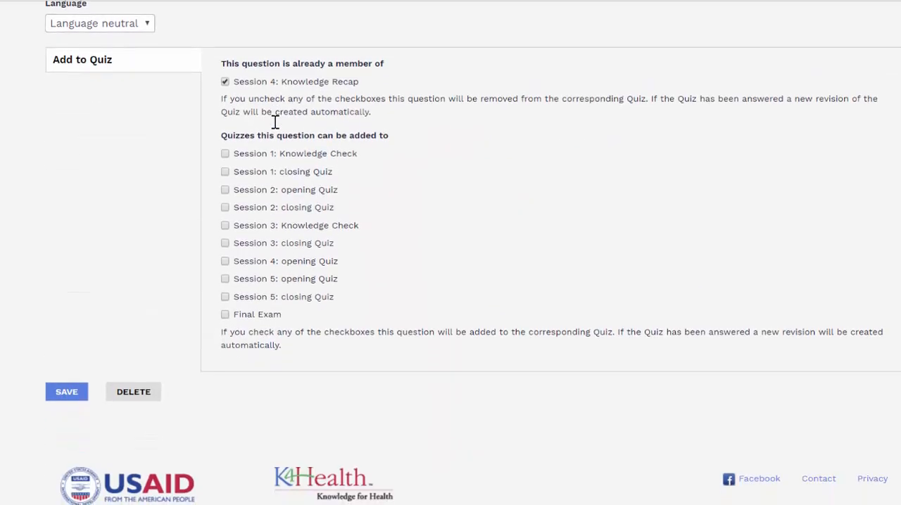
{"action": "left_click", "coordinate": [67, 392]}
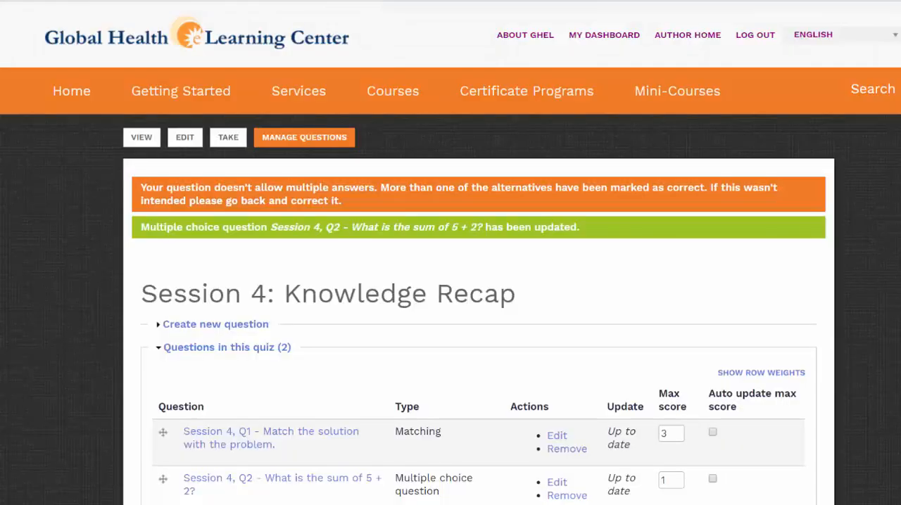
Step: Create a new true/false question in the quiz with the text "The sum of 2 and 7 is 10."
{"action": "left_click", "coordinate": [222, 325]}
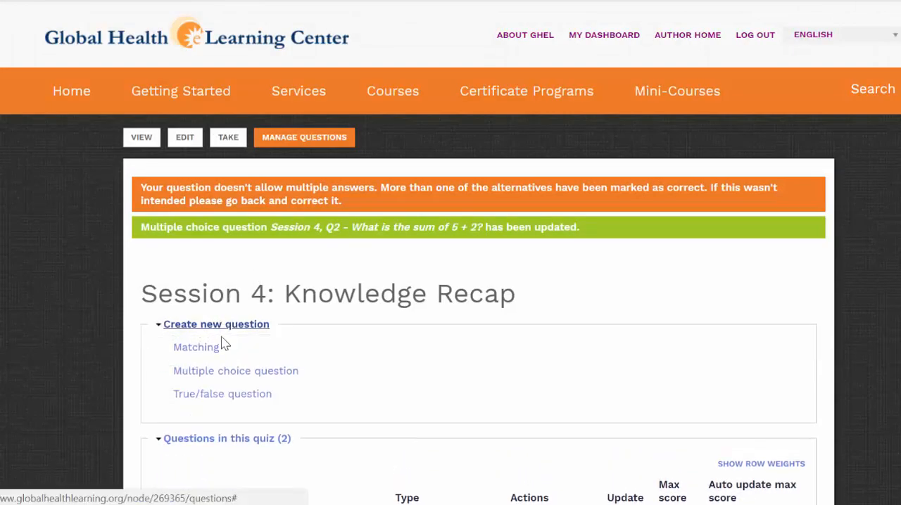
{"action": "left_click", "coordinate": [236, 398]}
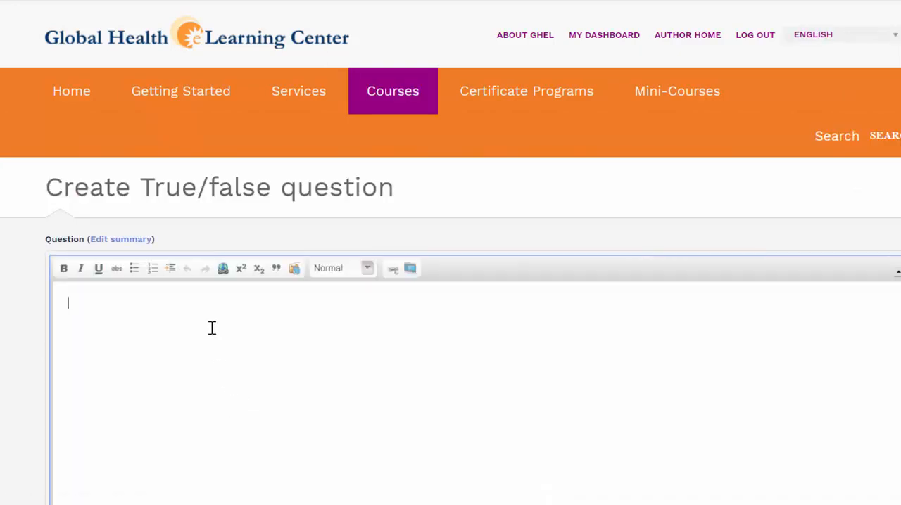
{"action": "scroll", "coordinate": [211, 328], "scroll_direction": "down", "scroll_amount": 2}
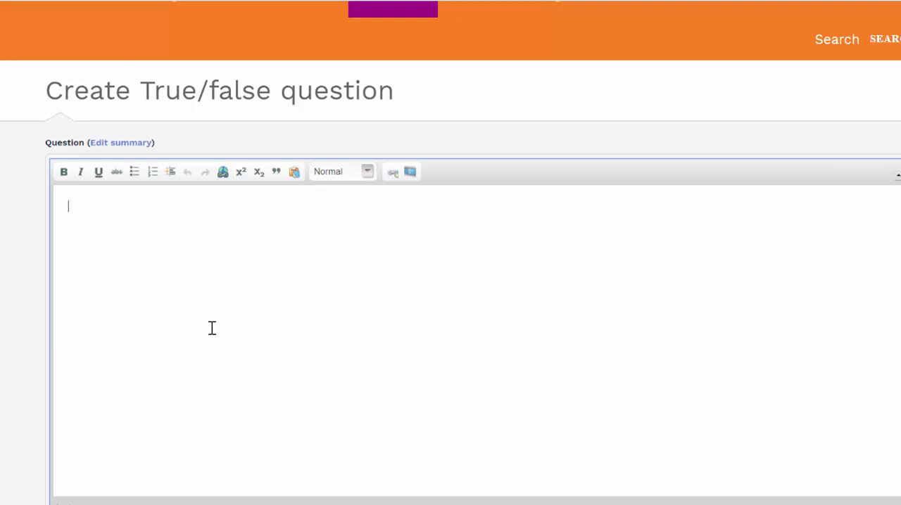
{"action": "type", "text": "The sum of 2 and 7"}
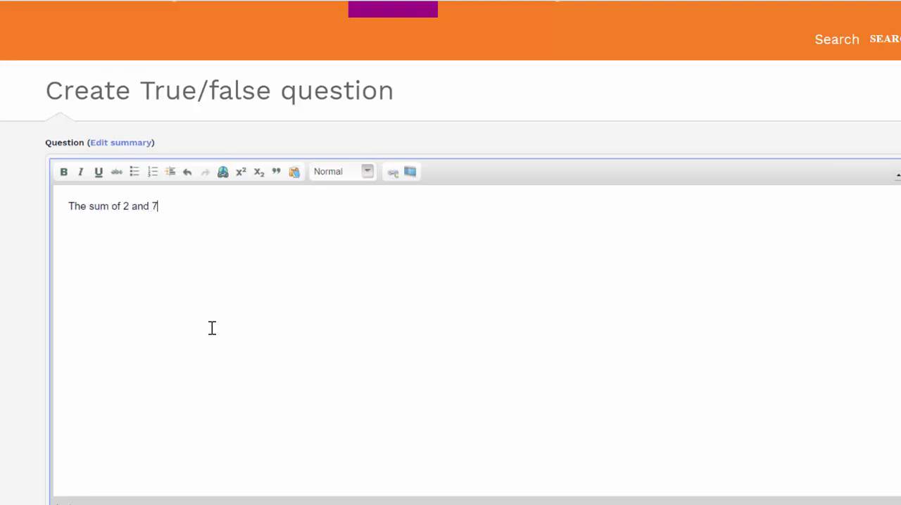
{"action": "type", "text": " is 10."}
Step: Copy the question text into the title and prefix it to read "Session 4, Q3 - The sum of 2 and 7 is 10."
{"action": "key", "text": "ctrl+a"}
{"action": "key", "text": "ctrl+c"}
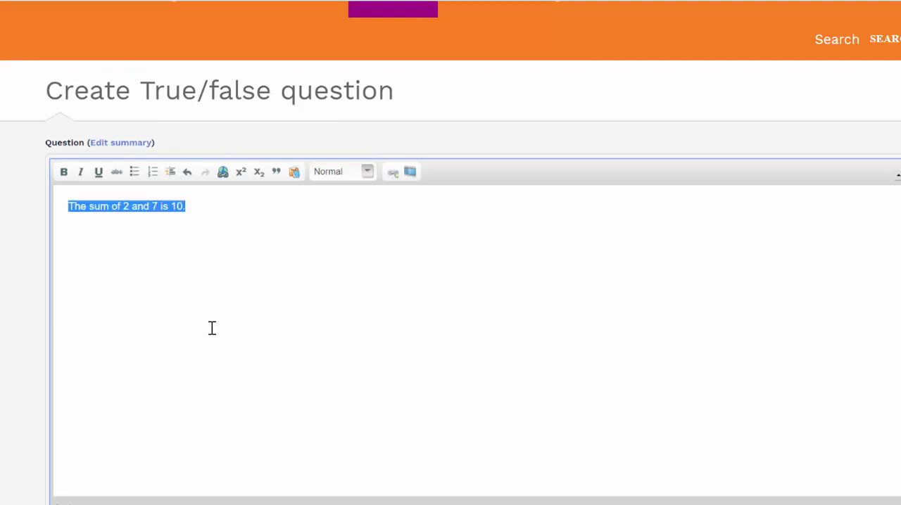
{"action": "scroll", "coordinate": [242, 339], "scroll_direction": "down", "scroll_amount": 7}
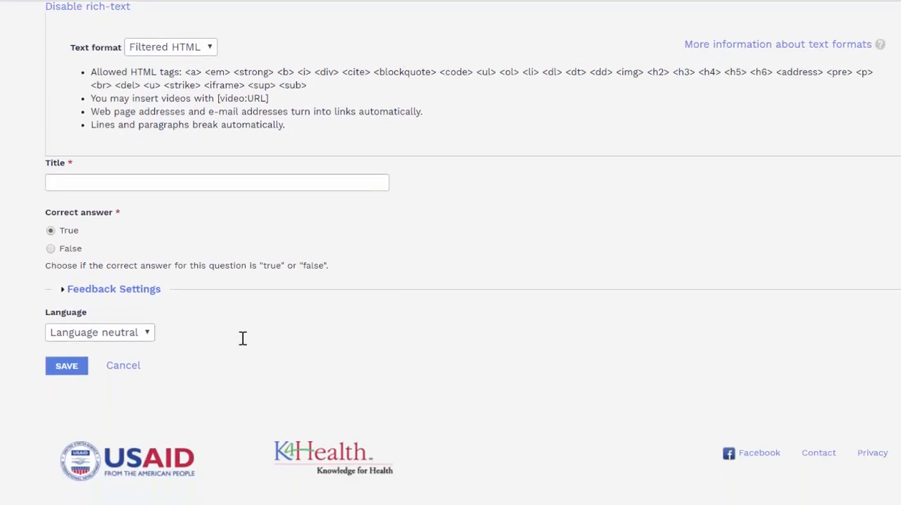
{"action": "left_click", "coordinate": [319, 184]}
{"action": "key", "text": "ctrl+v"}
{"action": "key", "text": "Home"}
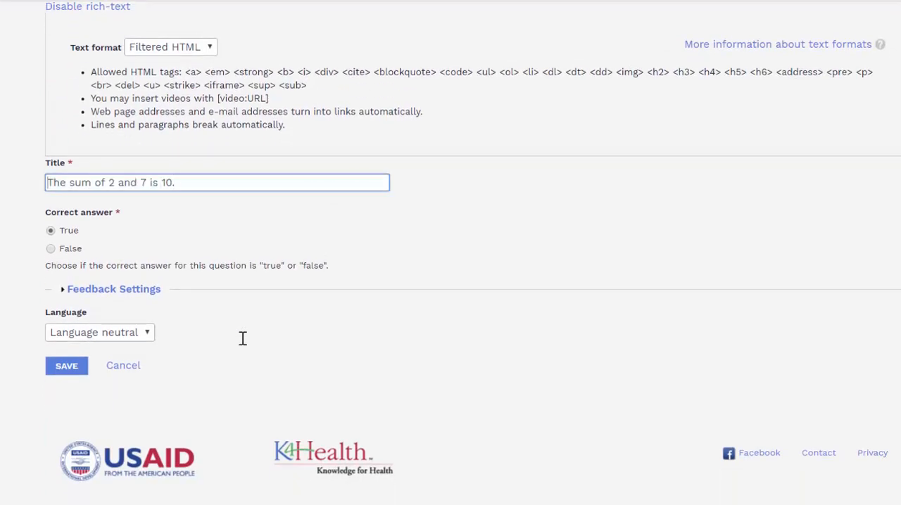
{"action": "type", "text": "Session 4, "}
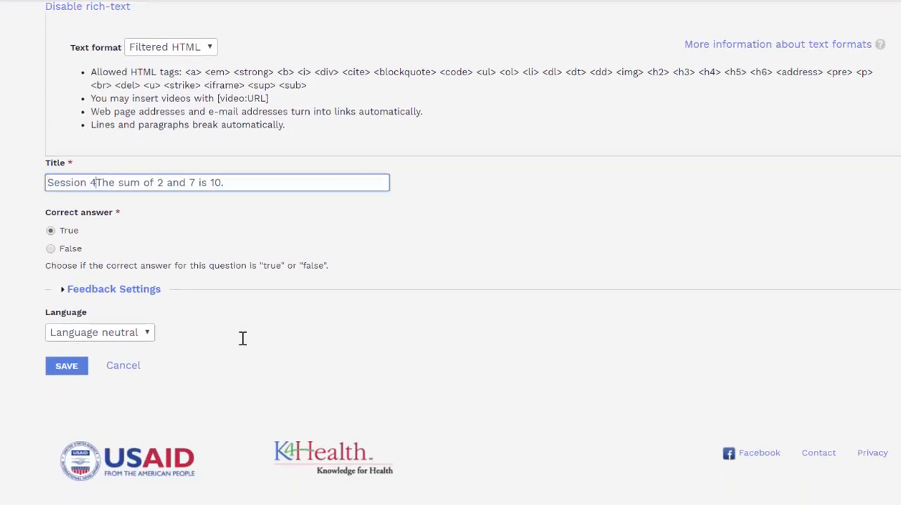
{"action": "type", "text": "Q3 -"}
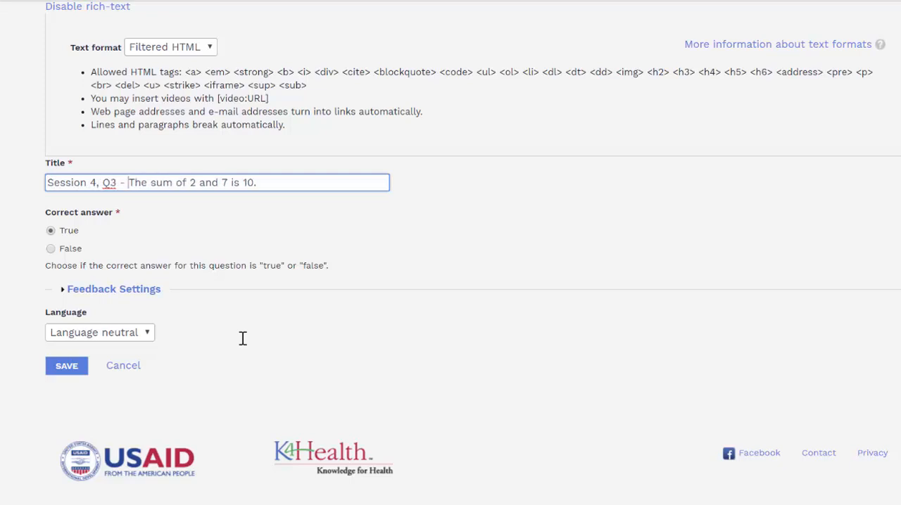
Step: Set the correct answer to False and save the true/false question
{"action": "key", "text": "Tab"}
{"action": "key", "text": "Down"}
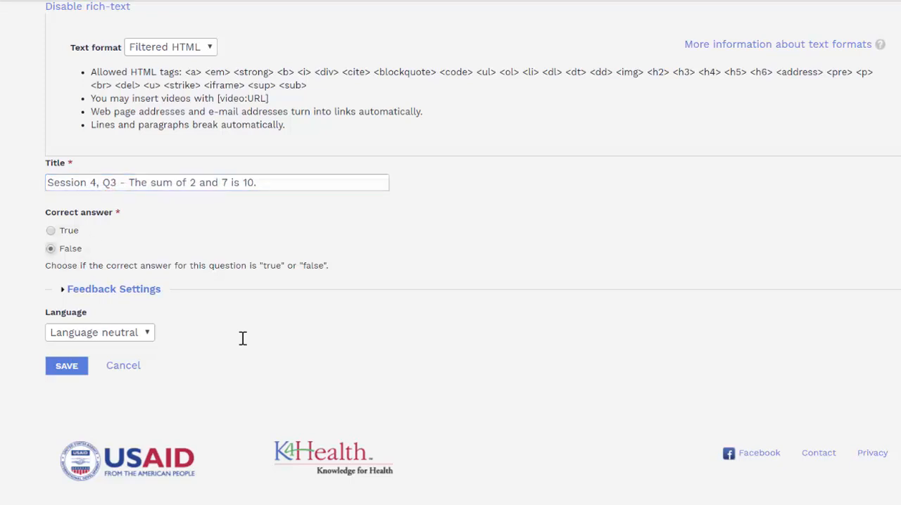
{"action": "left_click", "coordinate": [67, 366]}
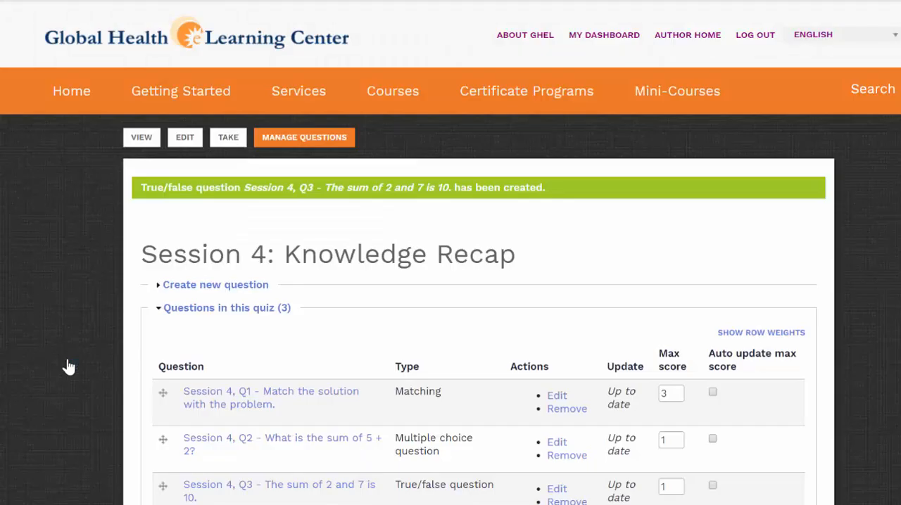
Step: Open the Session 4, Q3 true/false question for editing and expand its feedback settings
{"action": "scroll", "coordinate": [67, 366], "scroll_direction": "down", "scroll_amount": 2}
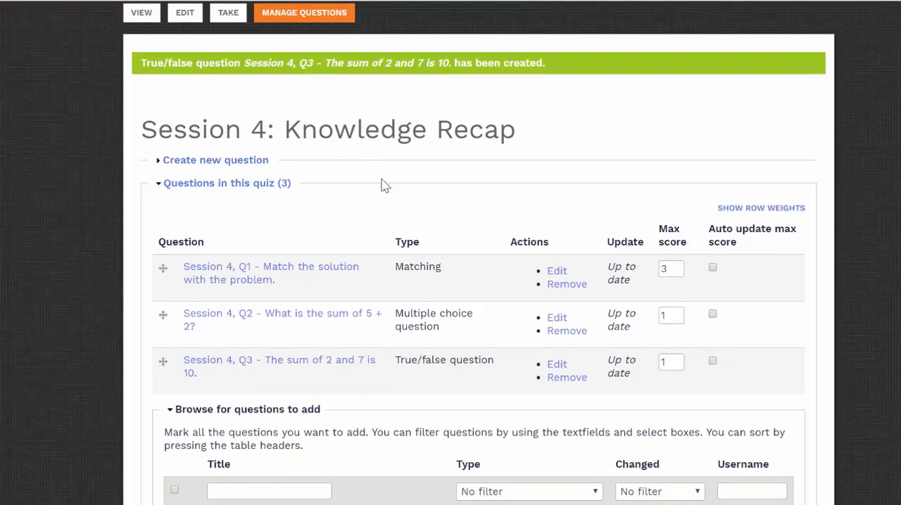
{"action": "scroll", "coordinate": [588, 243], "scroll_direction": "down", "scroll_amount": 1}
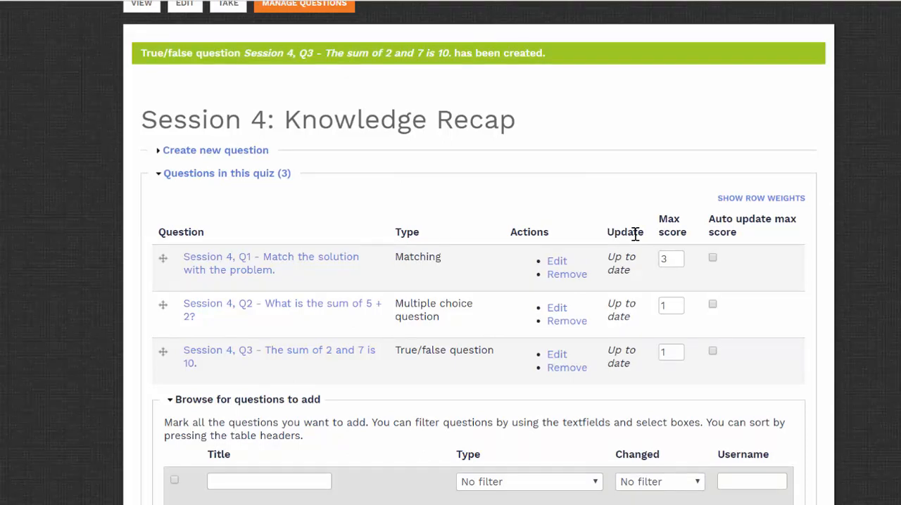
{"action": "left_click", "coordinate": [564, 359]}
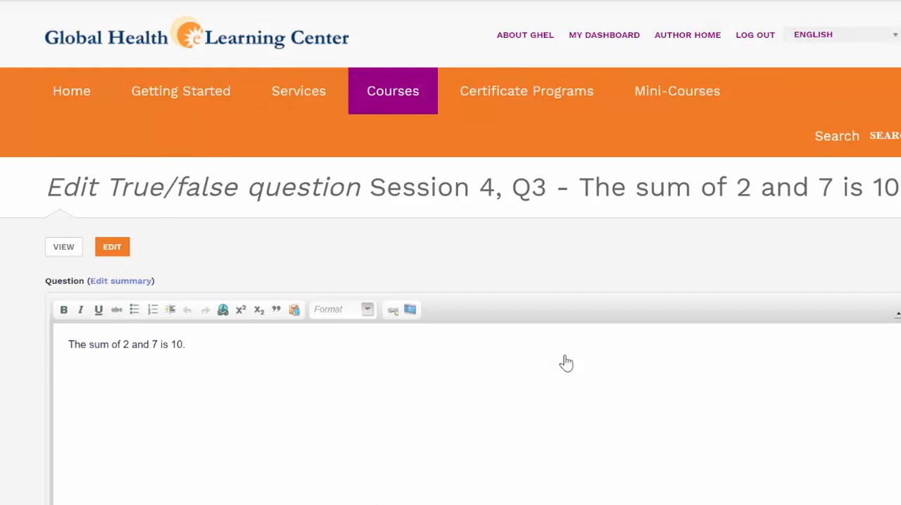
{"action": "scroll", "coordinate": [567, 363], "scroll_direction": "down", "scroll_amount": 10}
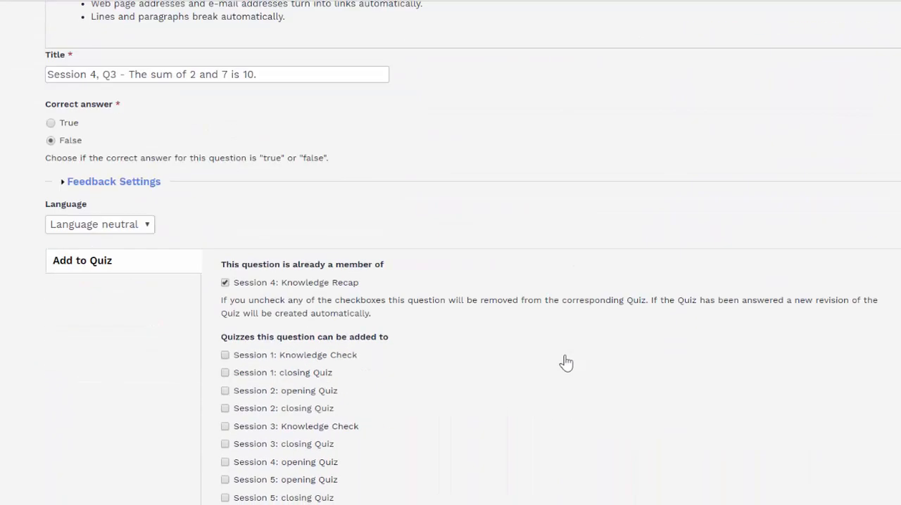
{"action": "left_click", "coordinate": [114, 182]}
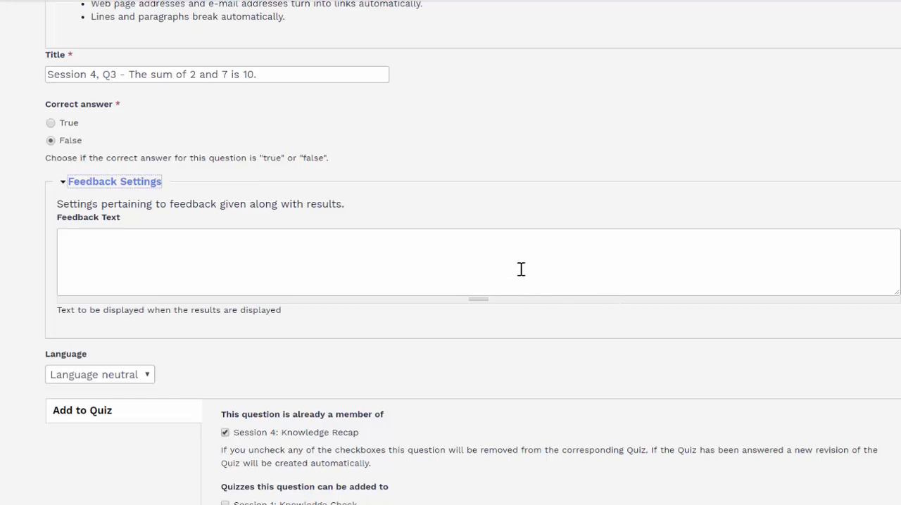
Step: Review the Session 4, Q3 true/false question's edit form and save the question
{"action": "scroll", "coordinate": [520, 269], "scroll_direction": "up", "scroll_amount": 10}
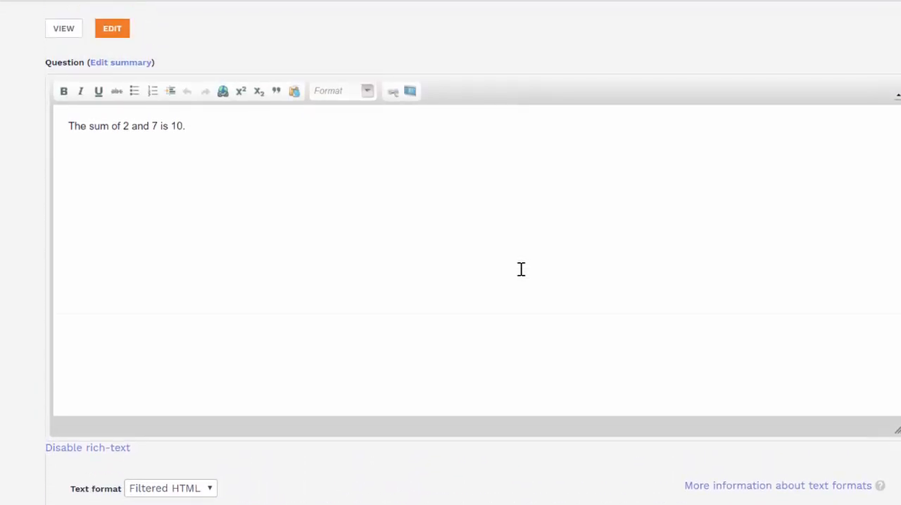
{"action": "scroll", "coordinate": [521, 270], "scroll_direction": "down", "scroll_amount": 15}
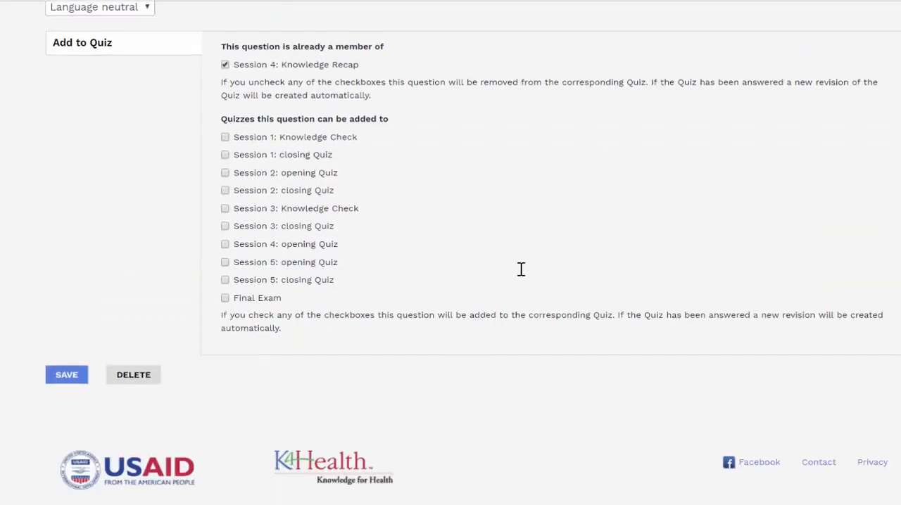
{"action": "key", "text": "Tab"}
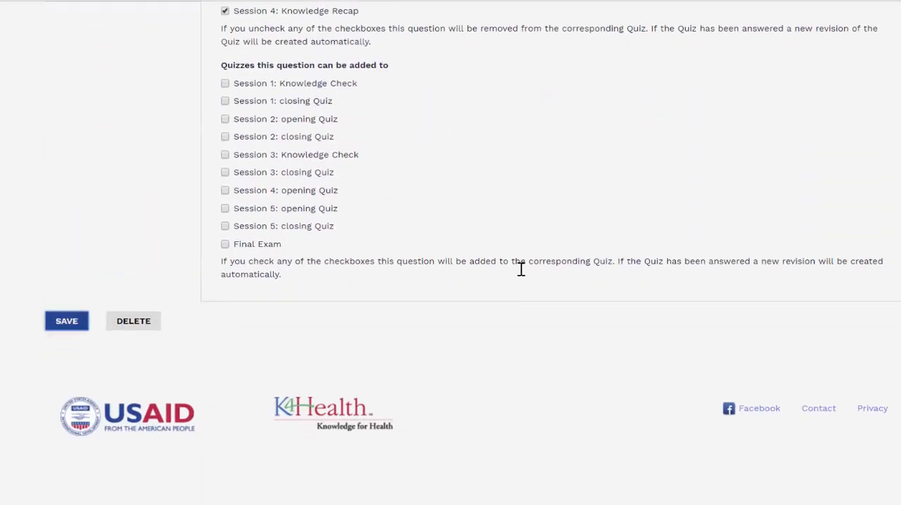
{"action": "key", "text": "Return"}
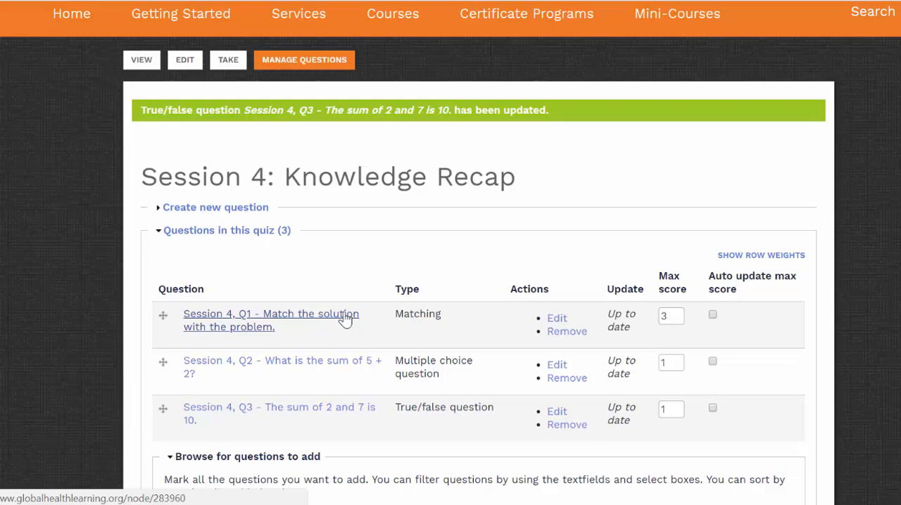
Step: Edit the Session 4, Q1 matching question to add it to the Final Exam quiz as well, and save it
{"action": "left_click", "coordinate": [557, 319]}
{"action": "scroll", "coordinate": [557, 327], "scroll_direction": "down", "scroll_amount": 15}
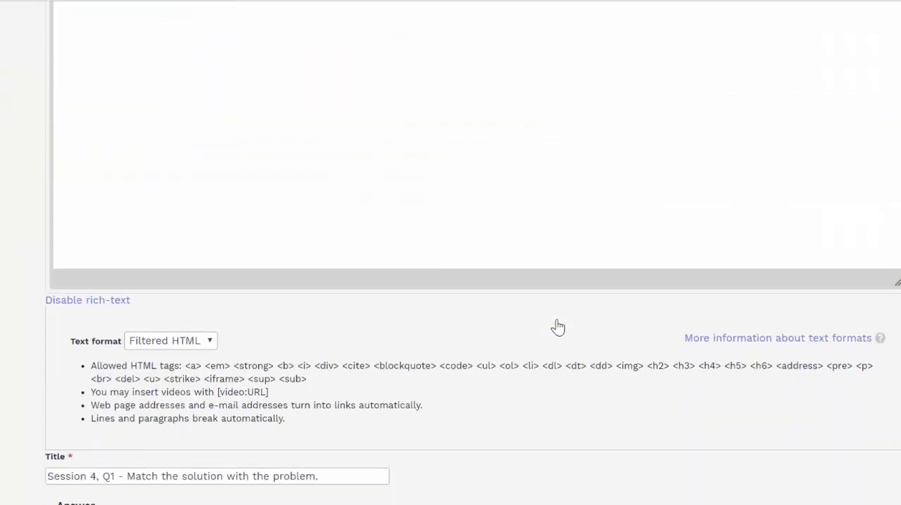
{"action": "scroll", "coordinate": [557, 326], "scroll_direction": "down", "scroll_amount": 3}
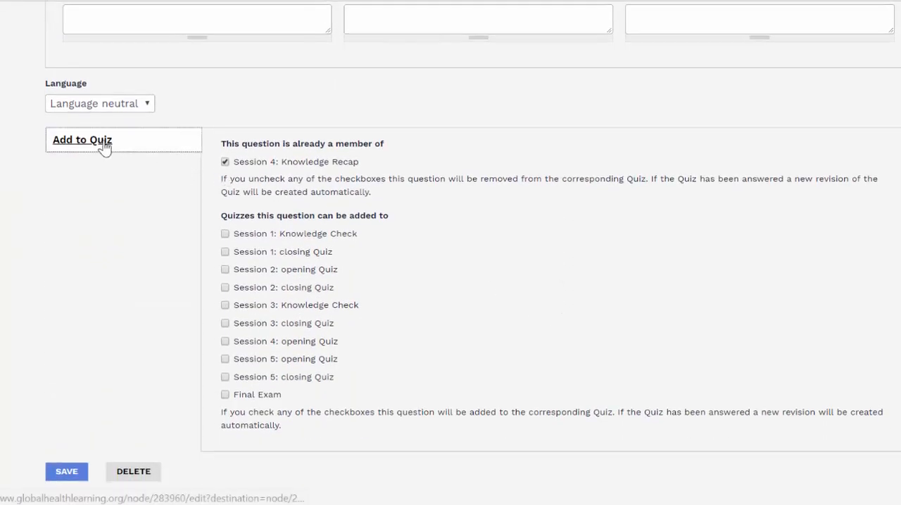
{"action": "scroll", "coordinate": [442, 397], "scroll_direction": "down", "scroll_amount": 1}
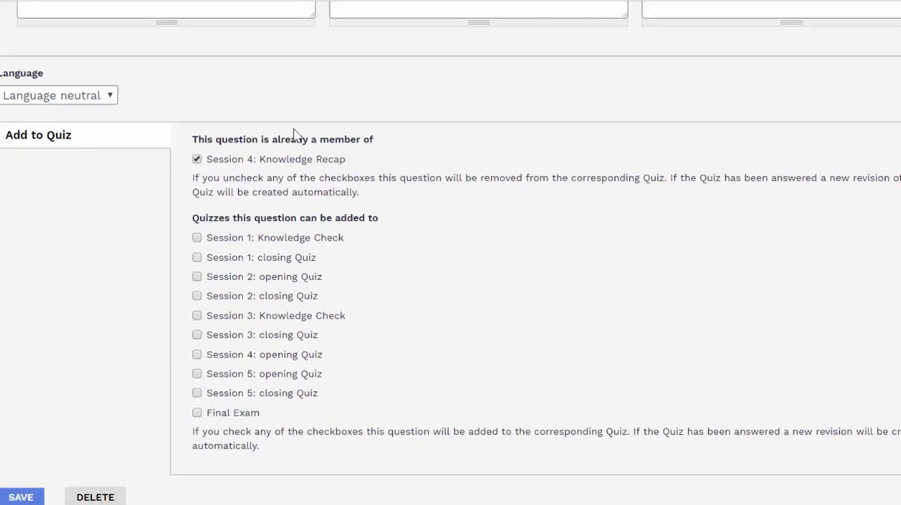
{"action": "left_click", "coordinate": [198, 414]}
{"action": "left_click", "coordinate": [21, 498]}
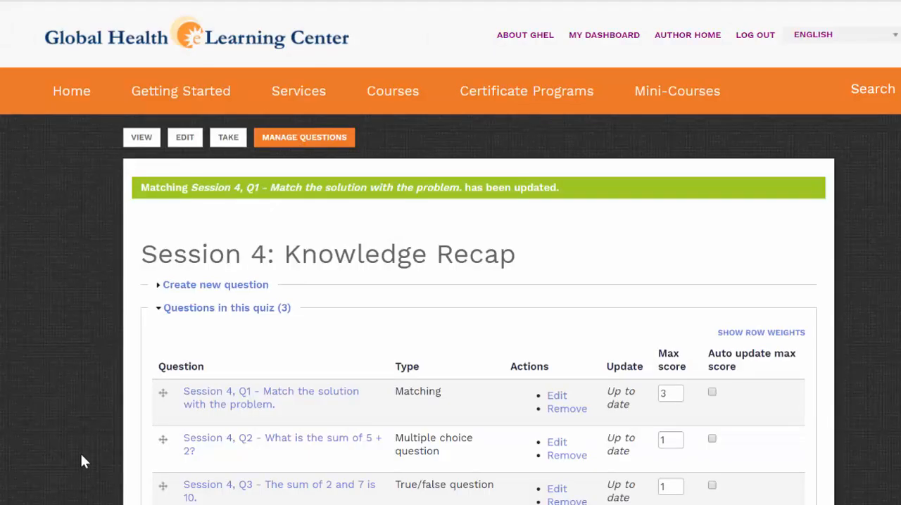
Step: Remove the Session 4, Q2 multiple choice question from the Session 4: Knowledge Recap quiz and submit the question list
{"action": "scroll", "coordinate": [82, 461], "scroll_direction": "down", "scroll_amount": 2}
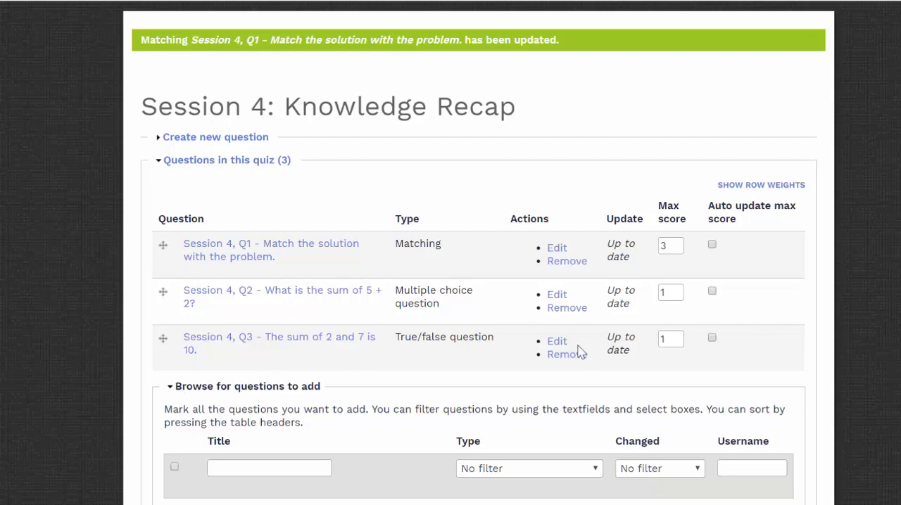
{"action": "left_click", "coordinate": [569, 309]}
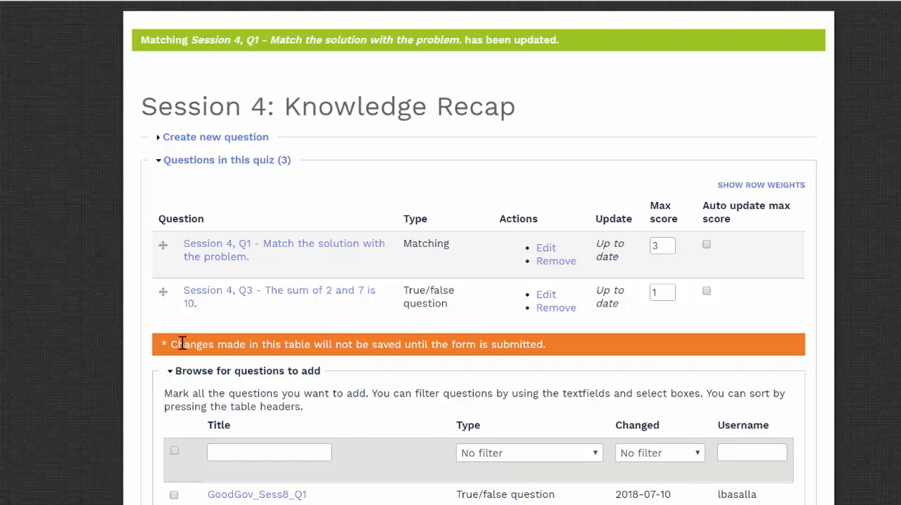
{"action": "scroll", "coordinate": [182, 343], "scroll_direction": "down", "scroll_amount": 10}
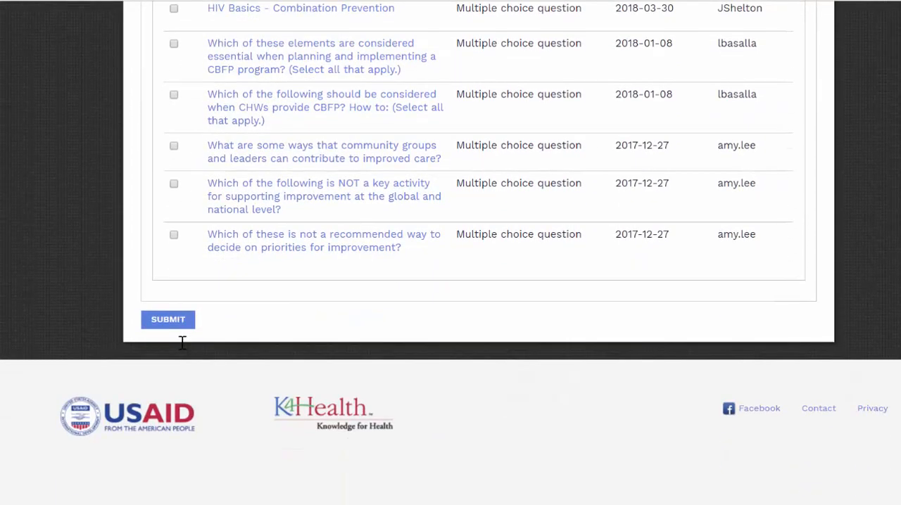
{"action": "left_click", "coordinate": [179, 325]}
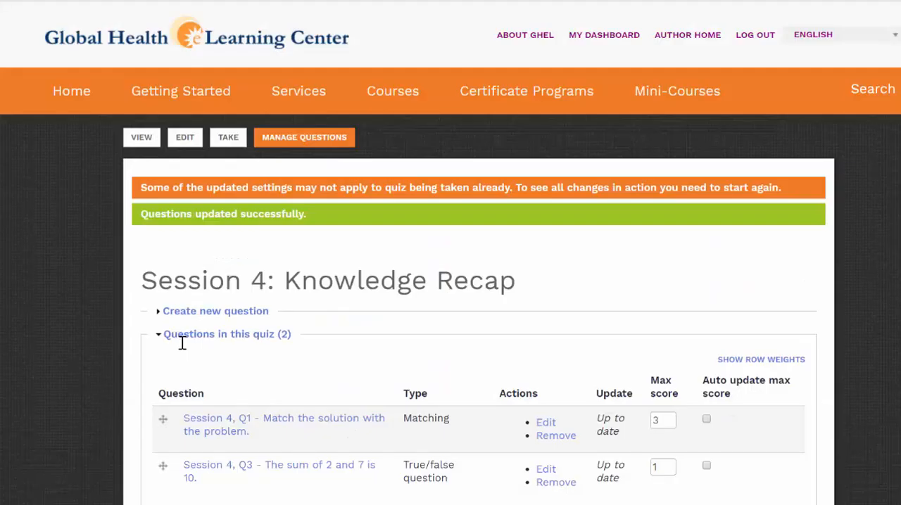